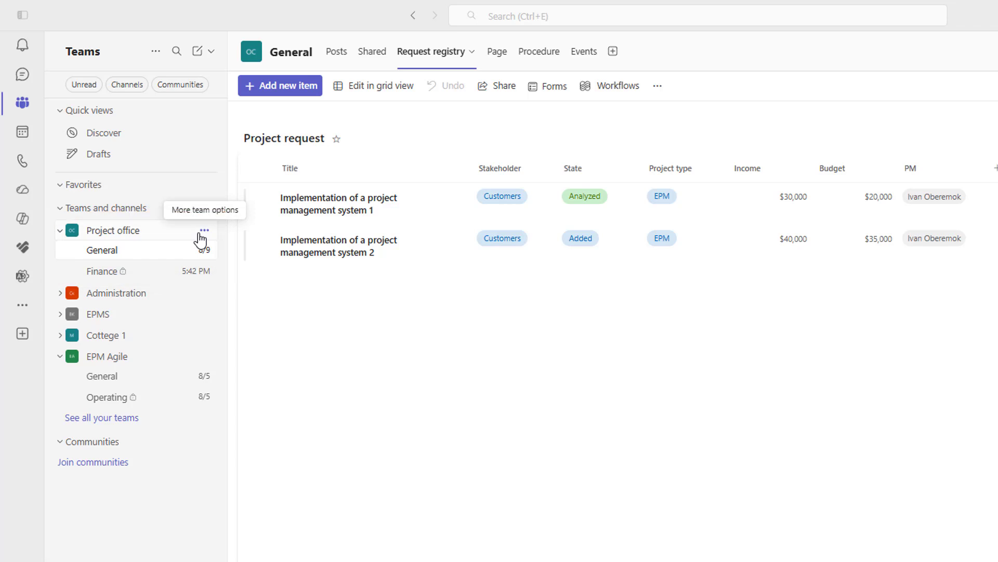
Look through the options of the Project office team and its Finance channel, and view the Finance channel's shared documents
{"action": "left_click", "coordinate": [204, 231]}
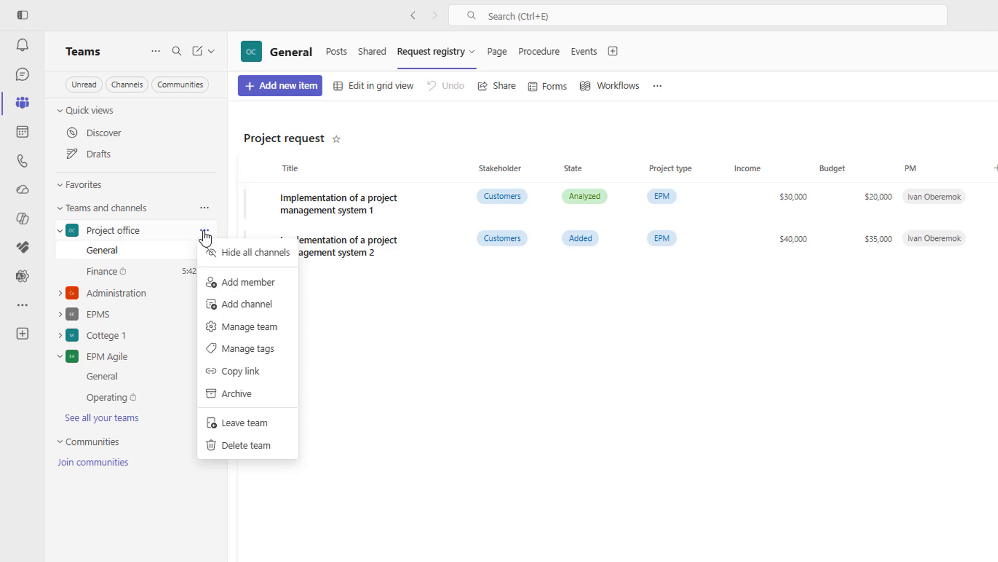
{"action": "left_click", "coordinate": [205, 271]}
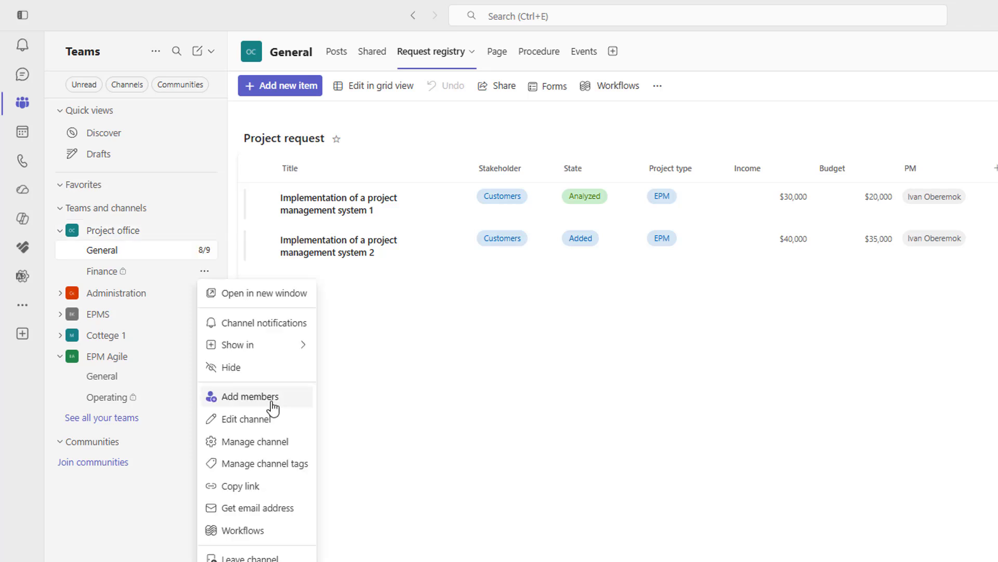
{"action": "left_click", "coordinate": [139, 275]}
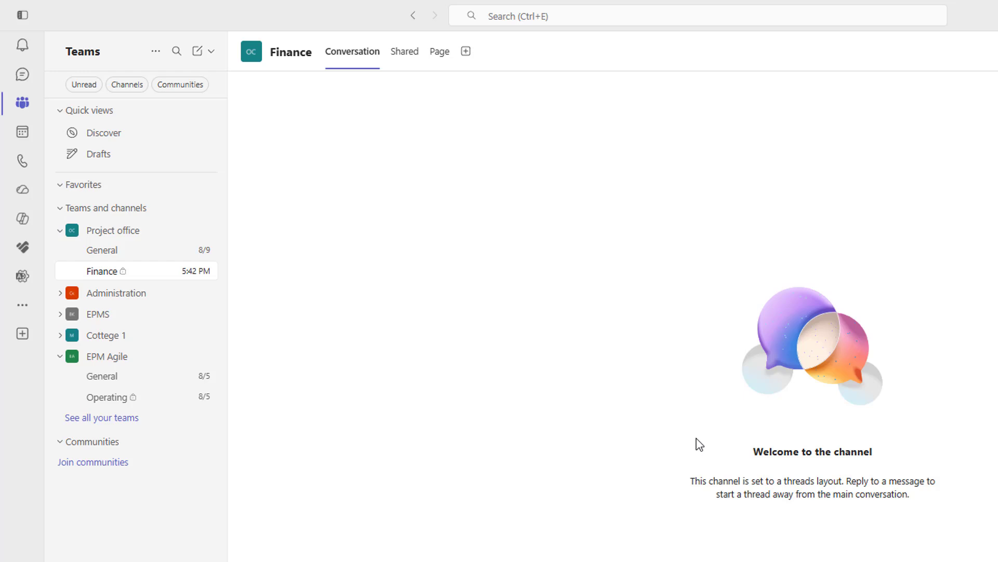
{"action": "left_click", "coordinate": [404, 51]}
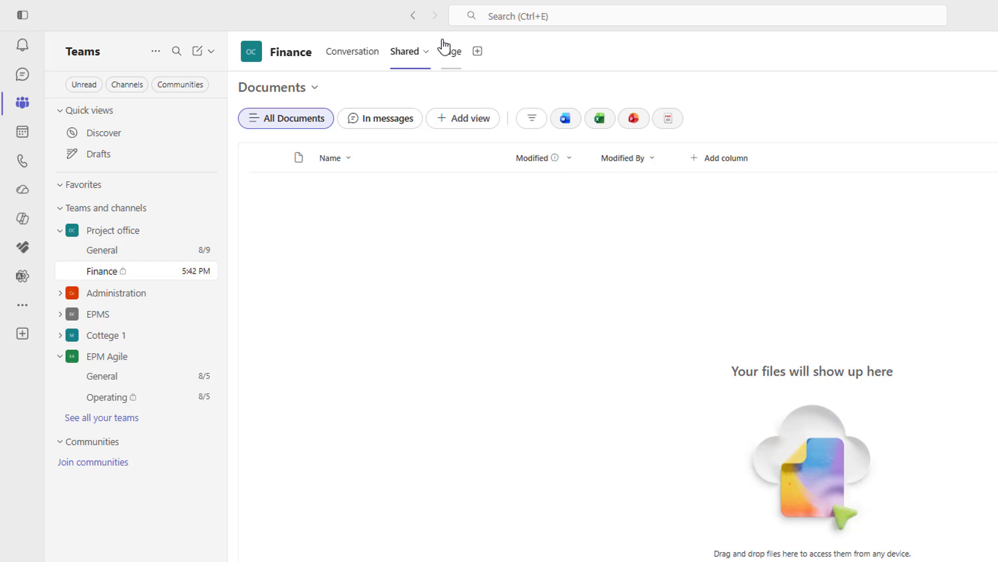
Open request Implementation of a project management system 1 from the Project office General channel and view its editable Stakeholder and State choices
{"action": "left_click", "coordinate": [107, 250]}
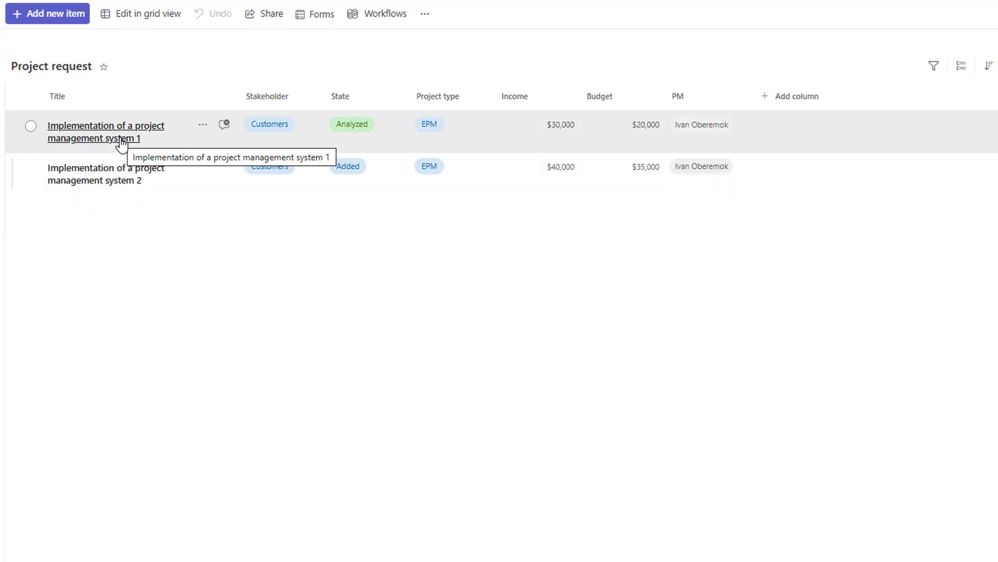
{"action": "left_click", "coordinate": [121, 138]}
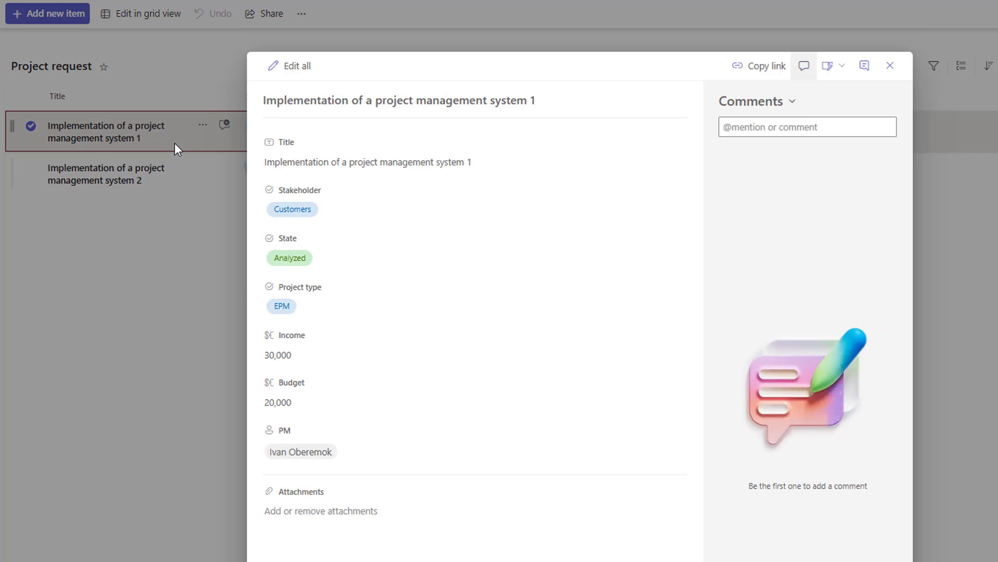
{"action": "left_click", "coordinate": [280, 66]}
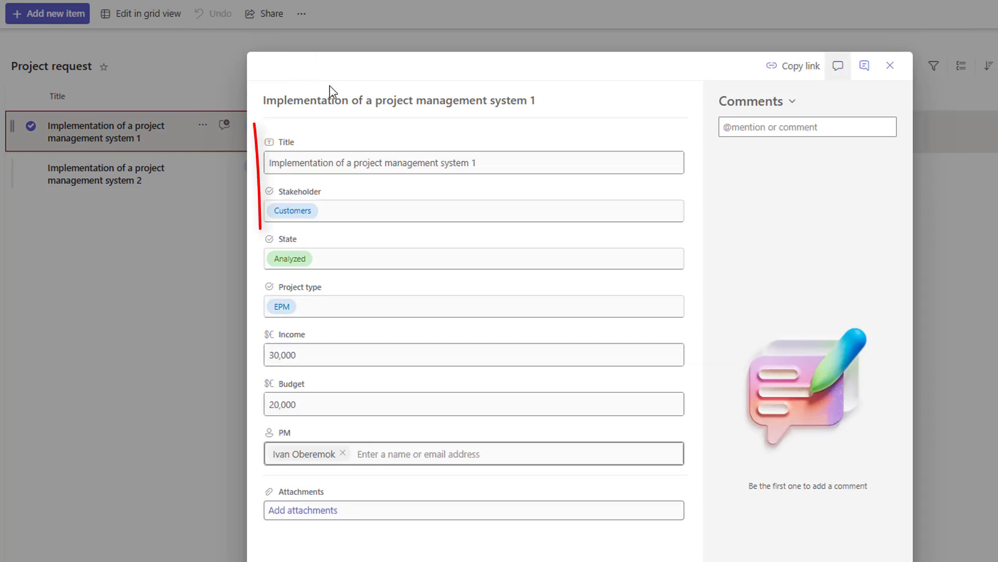
{"action": "left_click", "coordinate": [327, 215]}
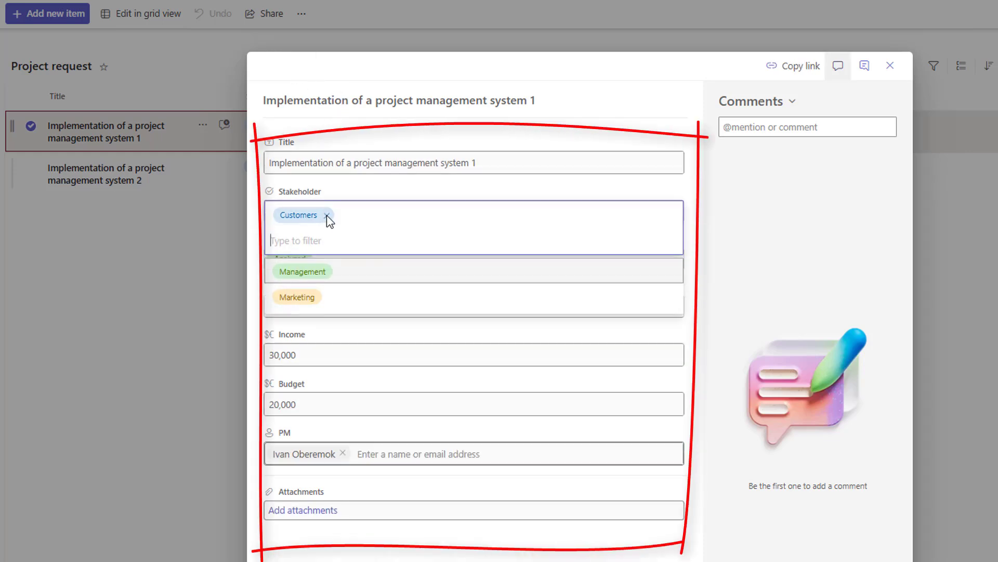
{"action": "left_click", "coordinate": [324, 332]}
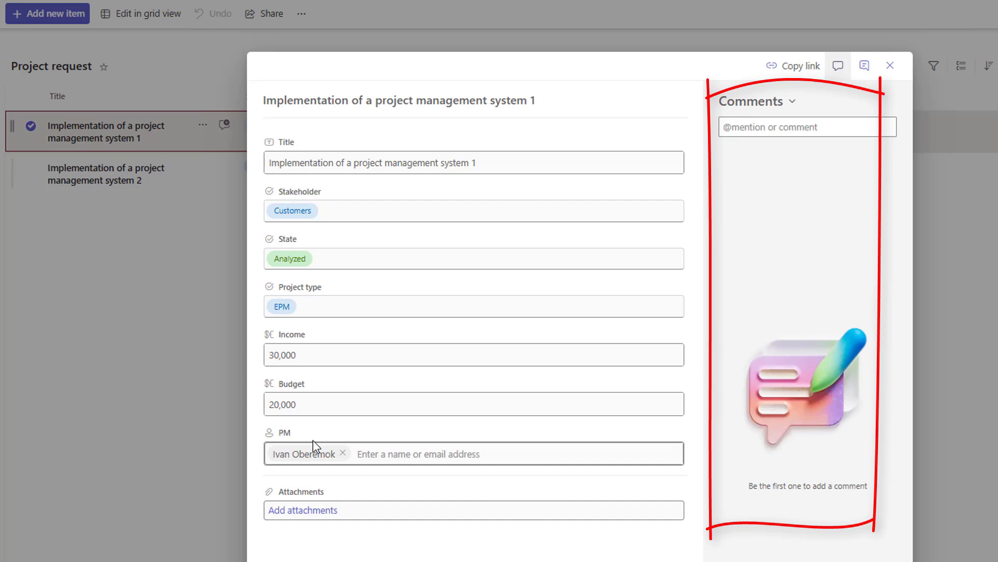
{"action": "left_click", "coordinate": [385, 260]}
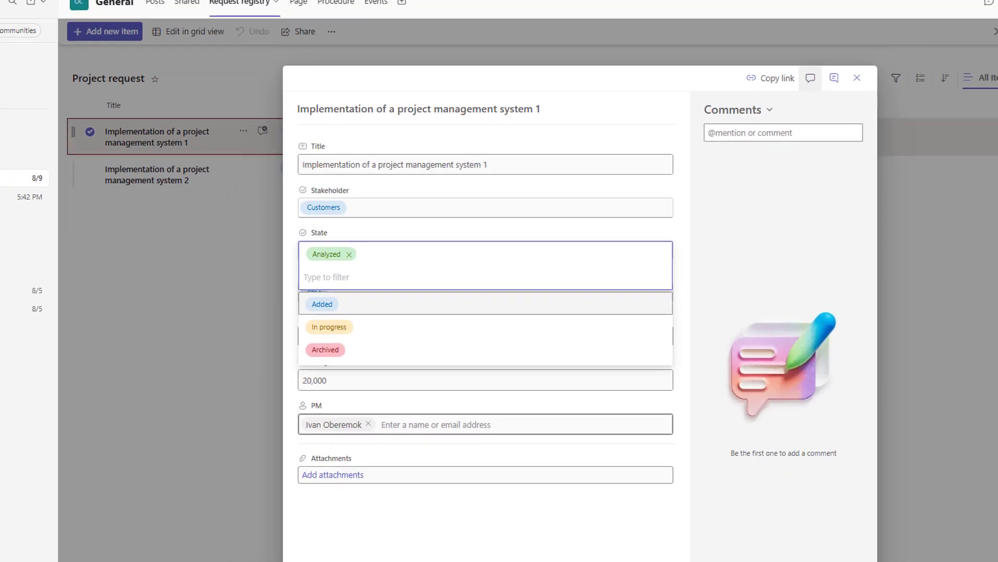
{"action": "key", "text": "Escape"}
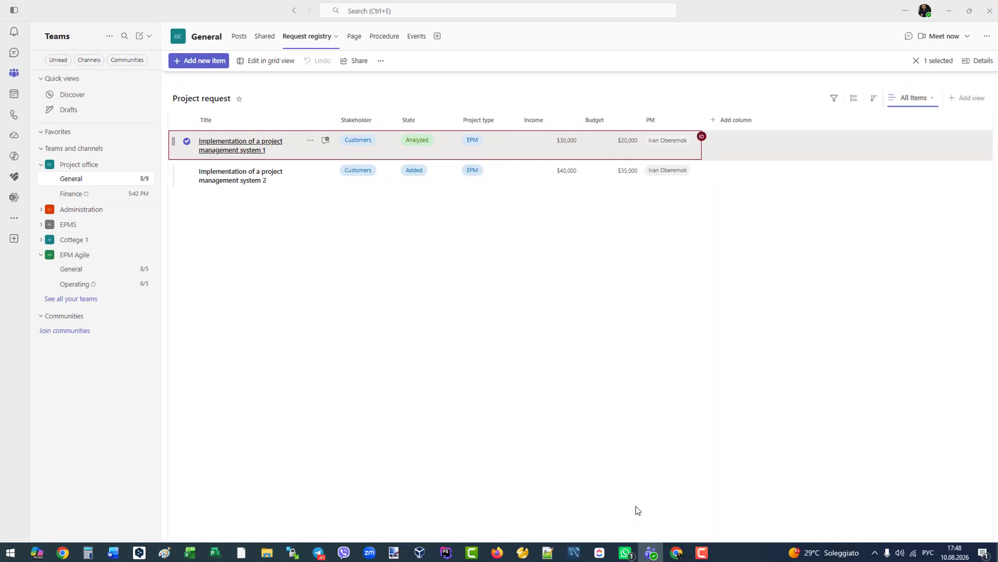
Review the filters and the view options available for the Project request list
{"action": "left_click", "coordinate": [833, 99]}
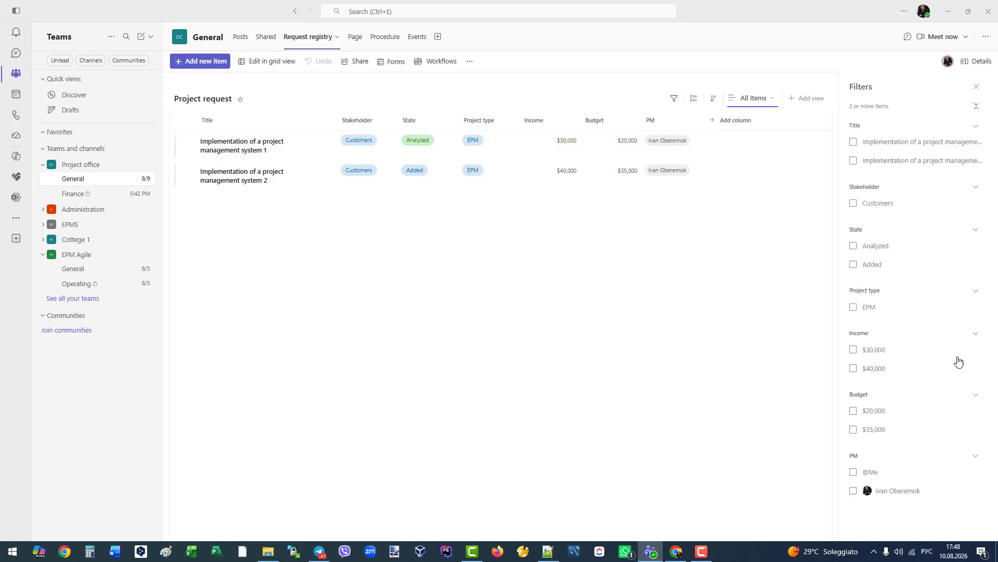
{"action": "left_click", "coordinate": [976, 87]}
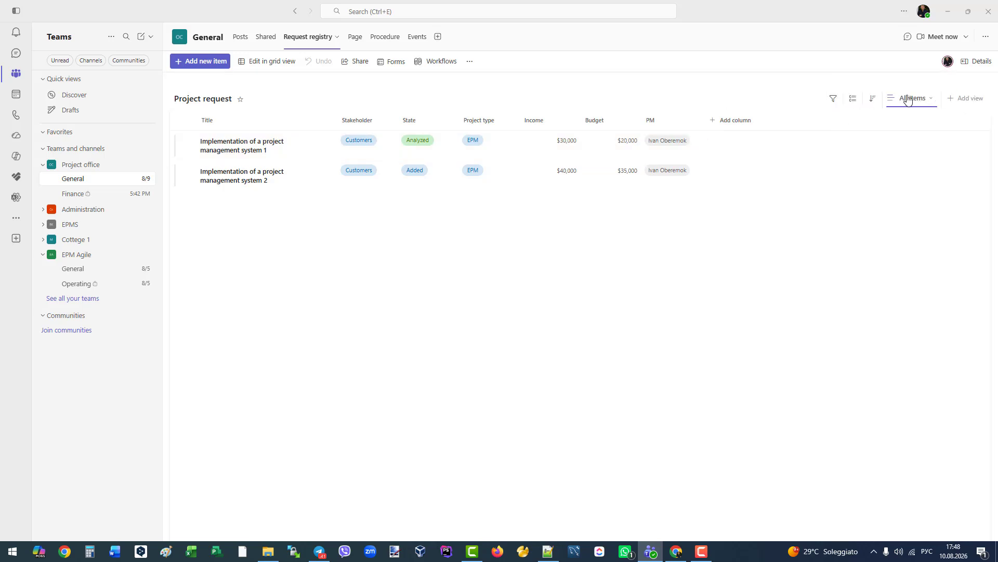
{"action": "left_click", "coordinate": [934, 99]}
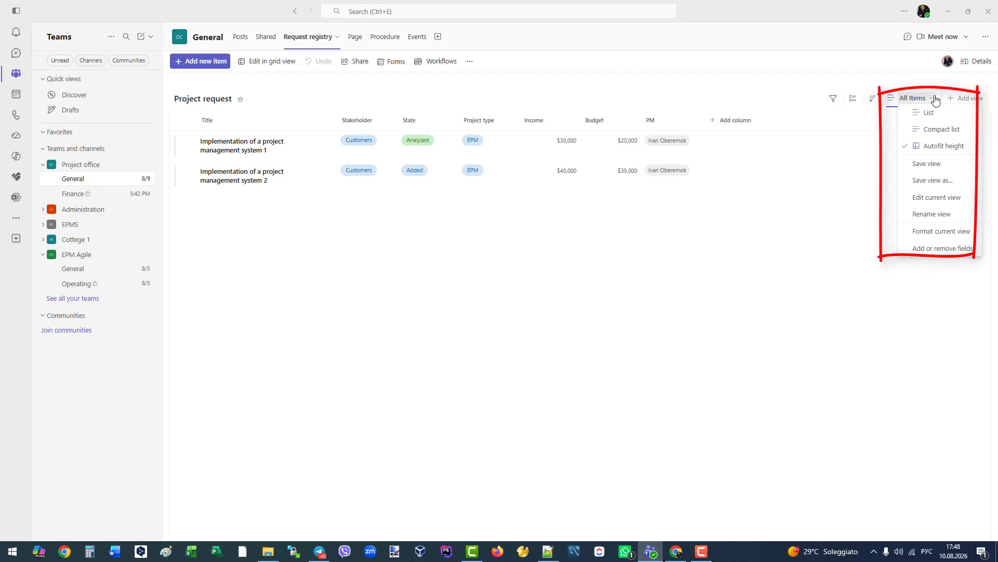
{"action": "left_click", "coordinate": [520, 141]}
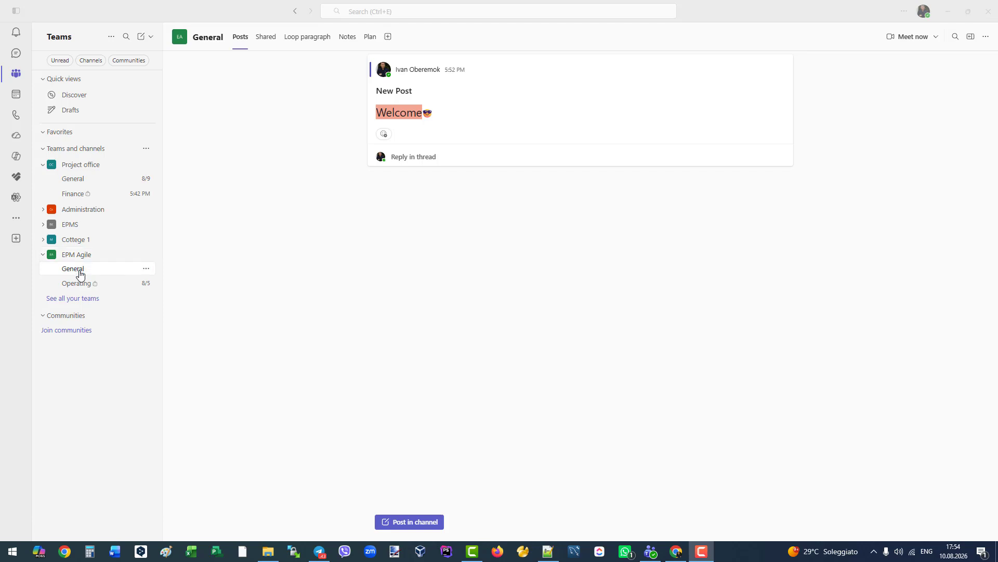
Review the options available for the EPM Agile team and its General channel
{"action": "left_click", "coordinate": [146, 271]}
{"action": "left_click", "coordinate": [147, 256]}
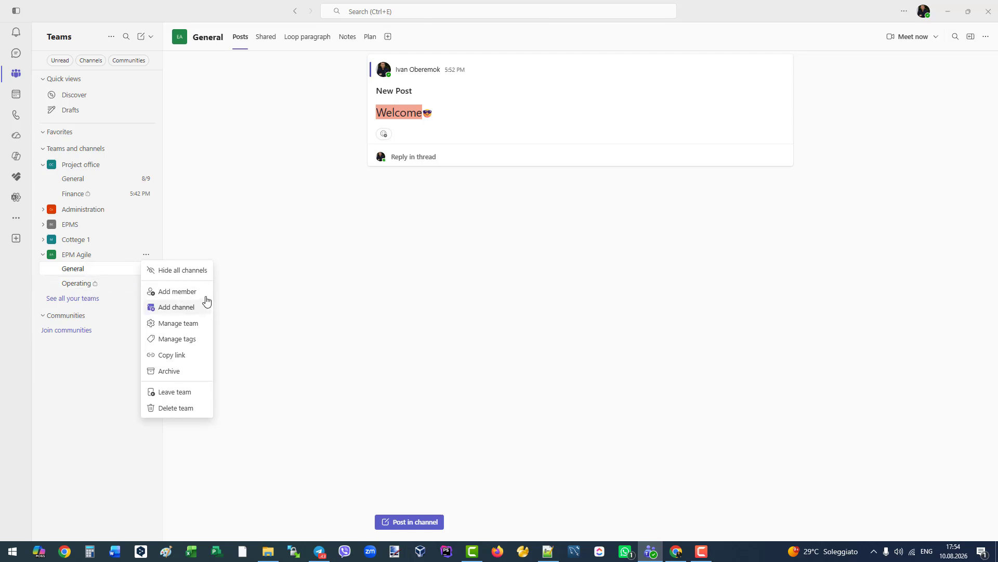
{"action": "left_click", "coordinate": [307, 300]}
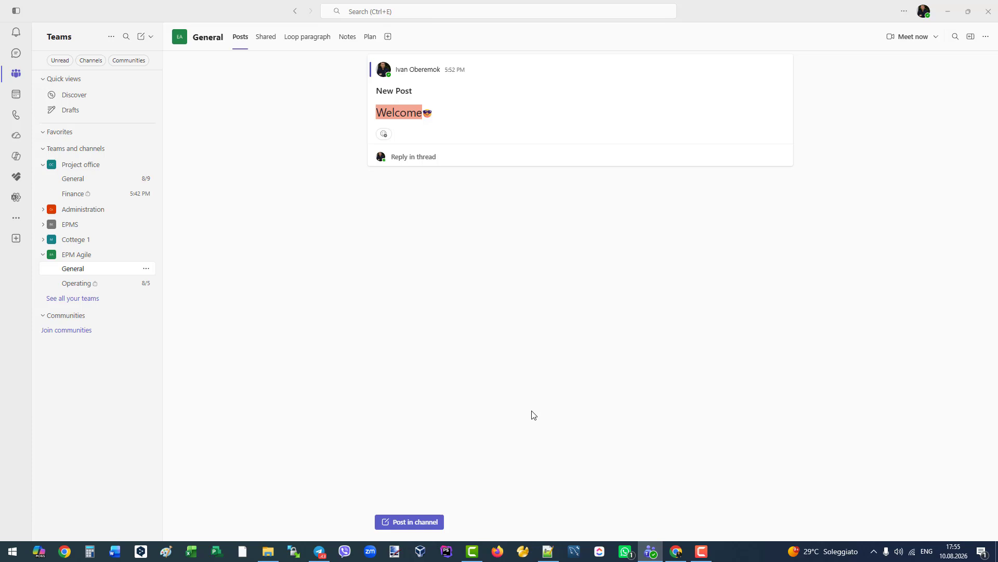
Open a blank post in the EPM Agile General channel, examine the extra formatting options and close it without posting
{"action": "left_click", "coordinate": [437, 522]}
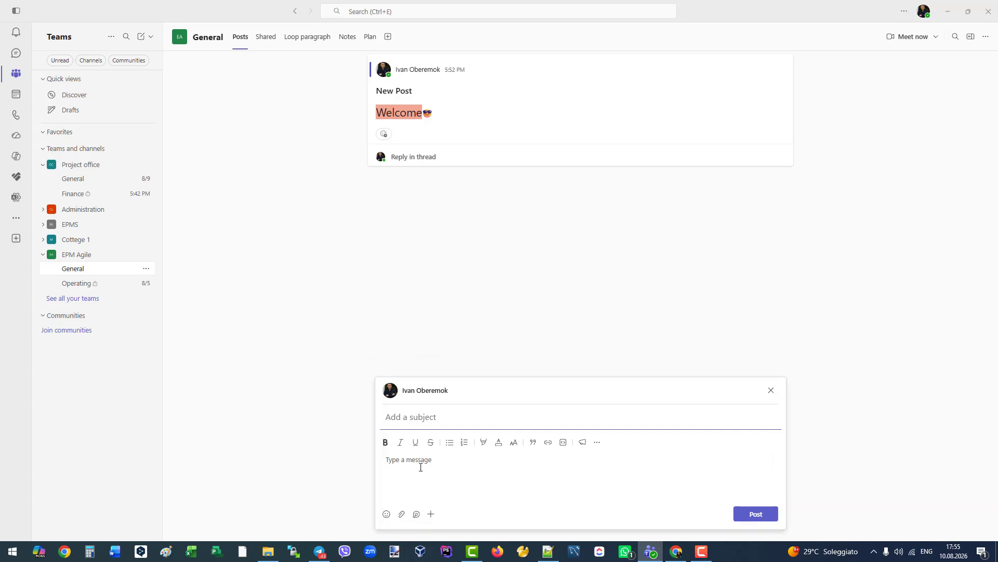
{"action": "left_click", "coordinate": [597, 442]}
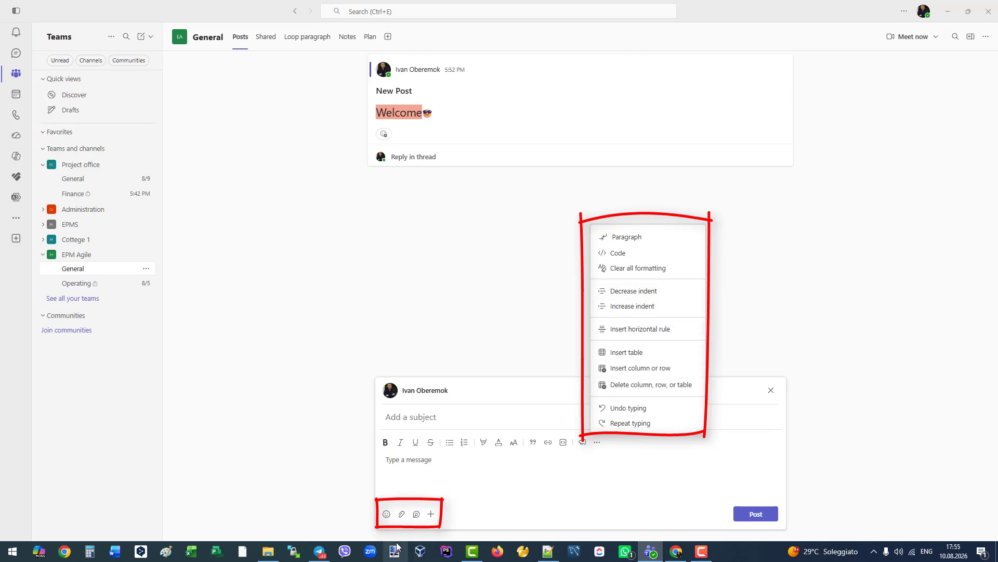
{"action": "key", "text": "Escape"}
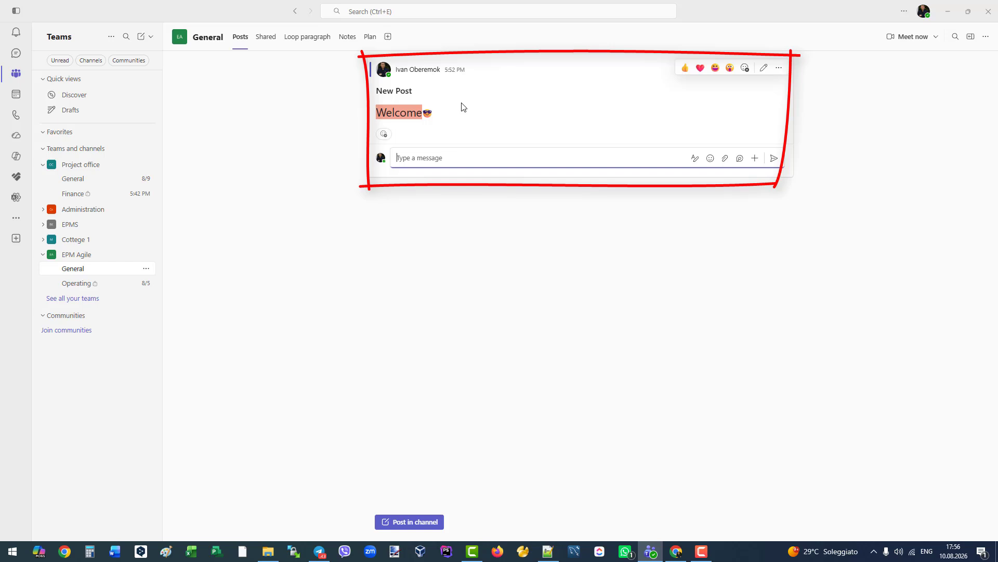
{"action": "key", "text": "Escape"}
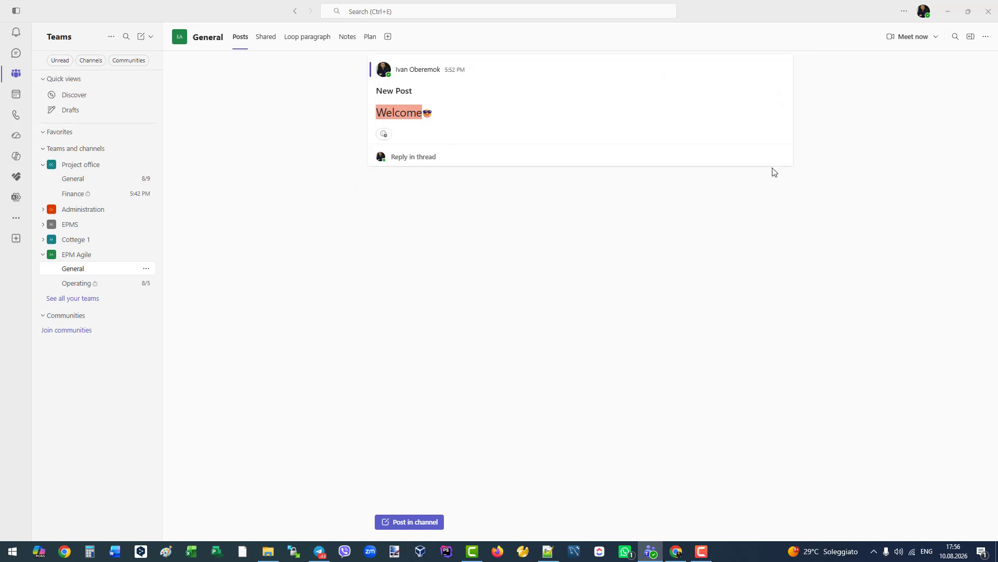
Schedule a meeting titled Meeting in the EPM Agile General channel for 8/12/2026
{"action": "left_click", "coordinate": [937, 37]}
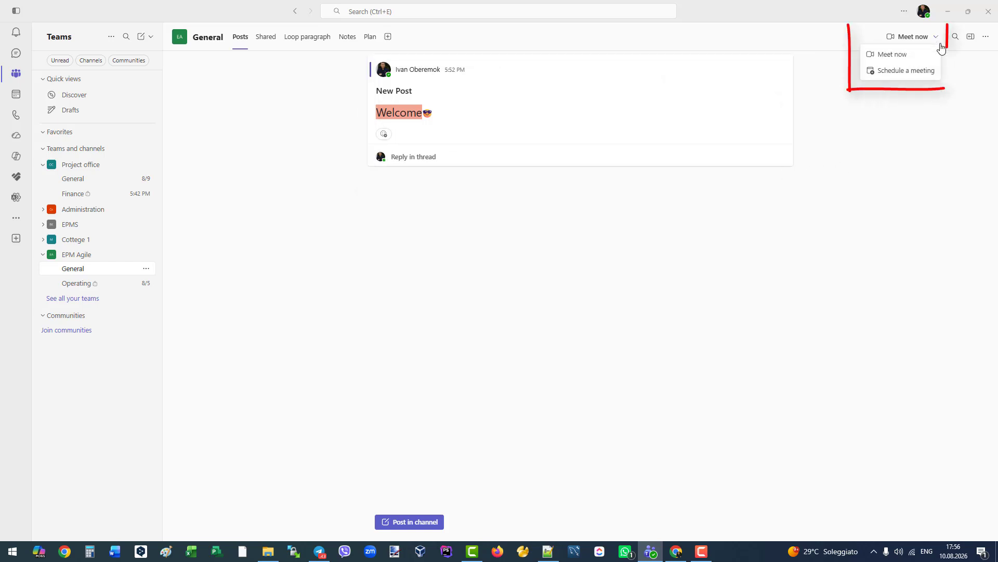
{"action": "left_click", "coordinate": [912, 76]}
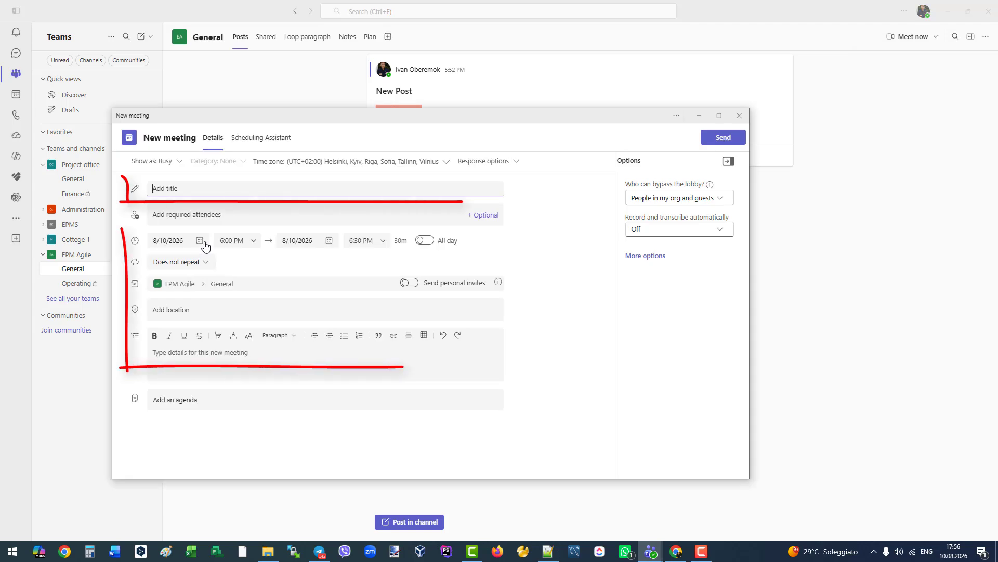
{"action": "left_click", "coordinate": [202, 244]}
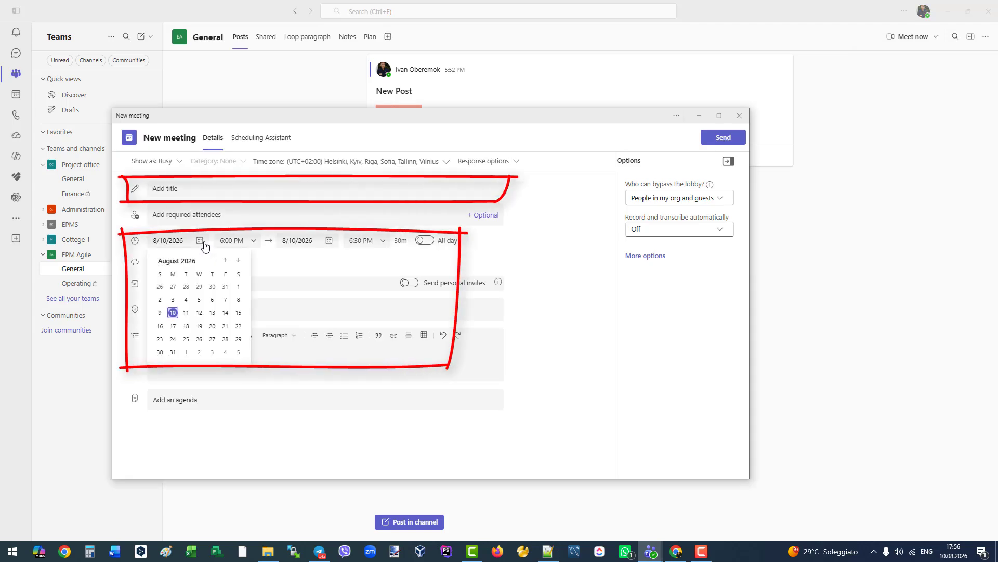
{"action": "left_click", "coordinate": [199, 313]}
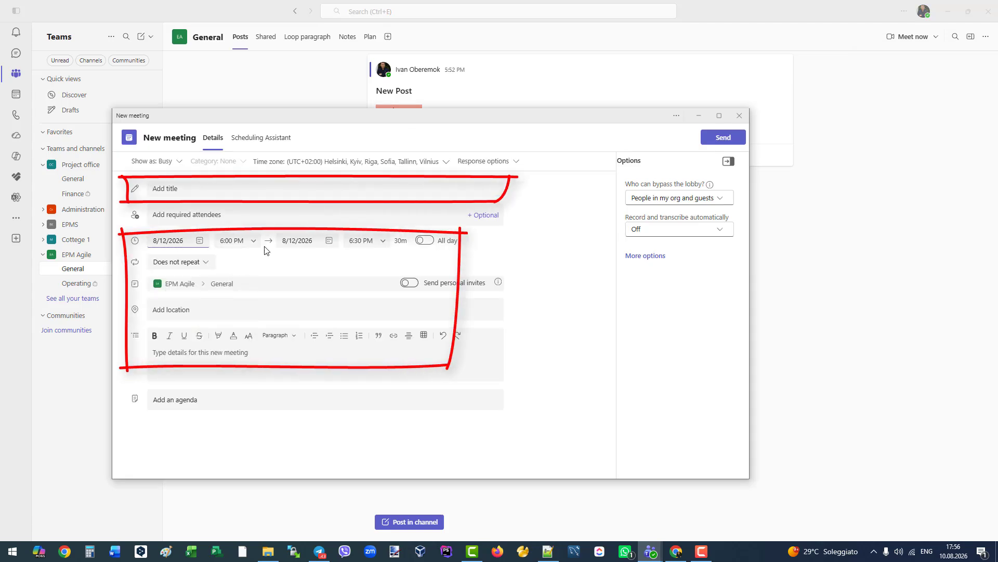
{"action": "left_click", "coordinate": [199, 188]}
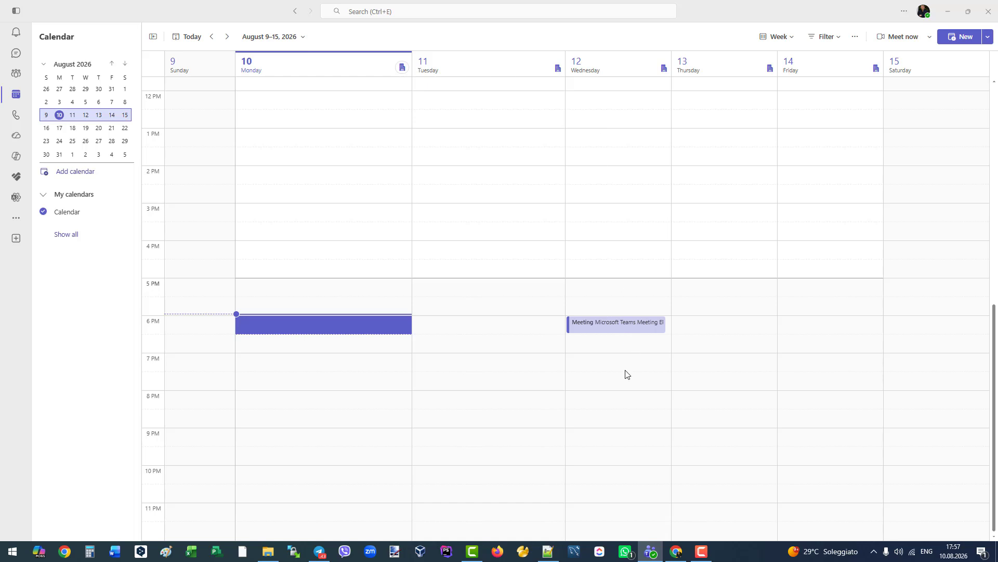
Clear the Word file filter on the EPM Agile General channel's shared documents and view the column types that can be added
{"action": "left_click", "coordinate": [15, 73]}
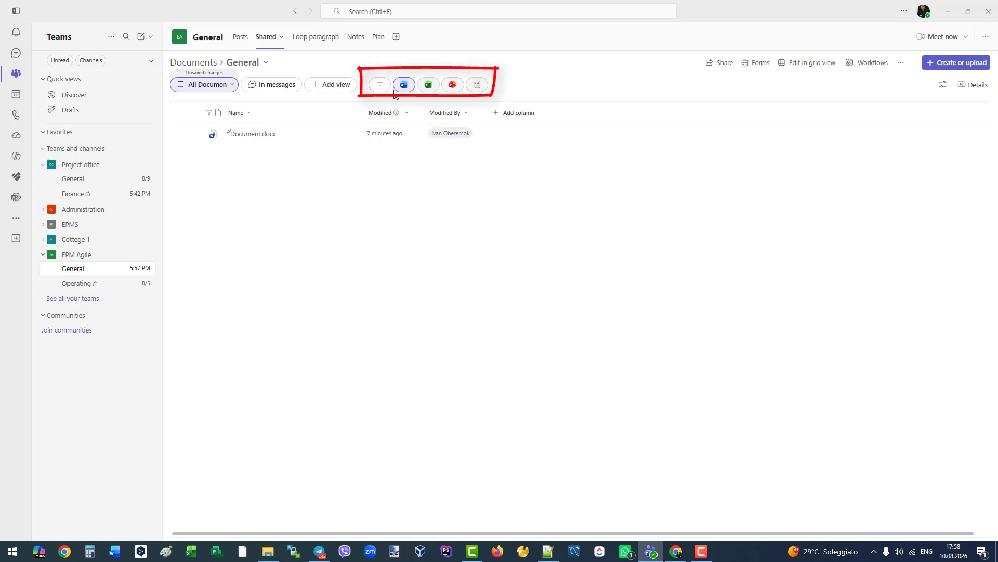
{"action": "left_click", "coordinate": [404, 85]}
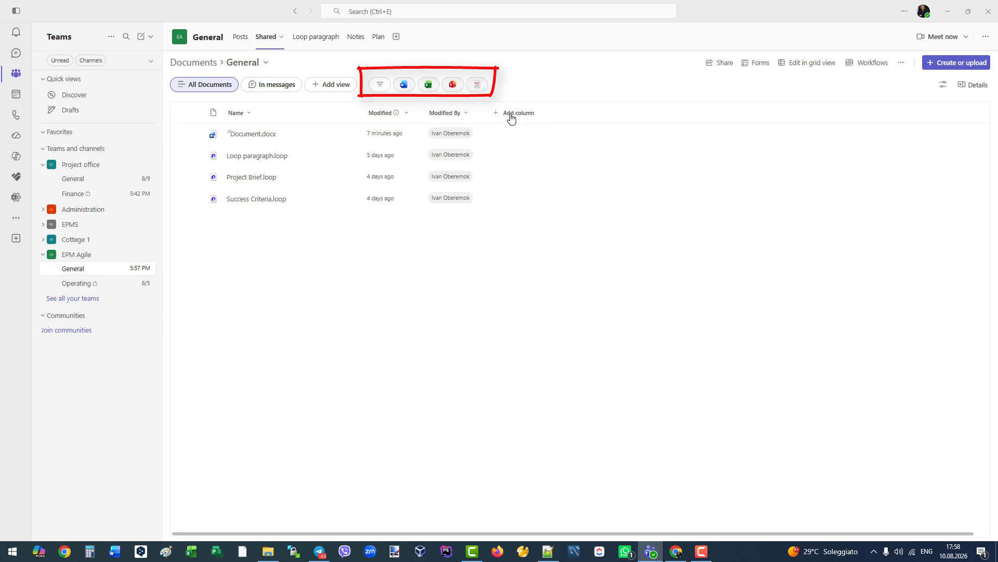
{"action": "left_click", "coordinate": [511, 113]}
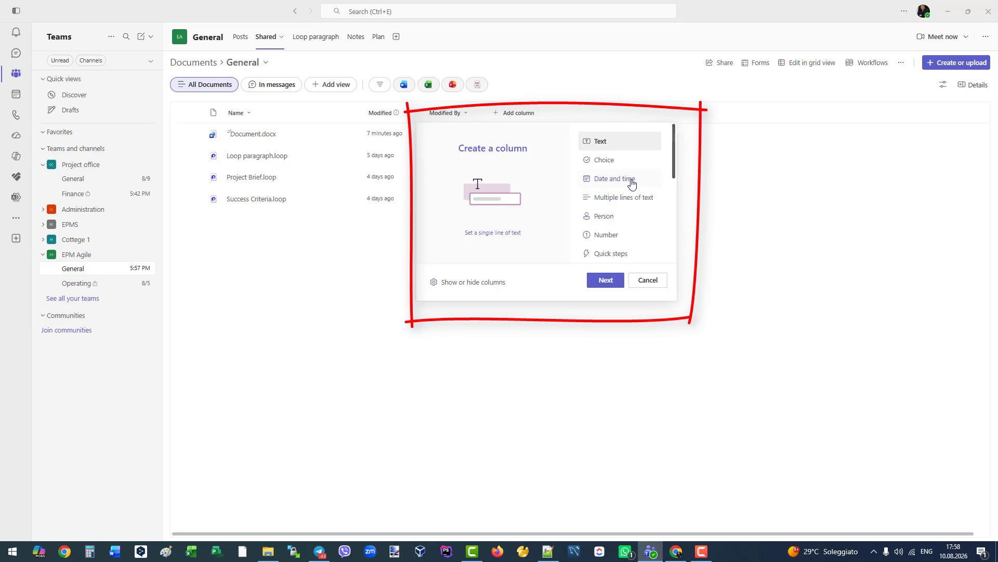
Look through the file options for Document.docx and open its version history
{"action": "left_click", "coordinate": [323, 134]}
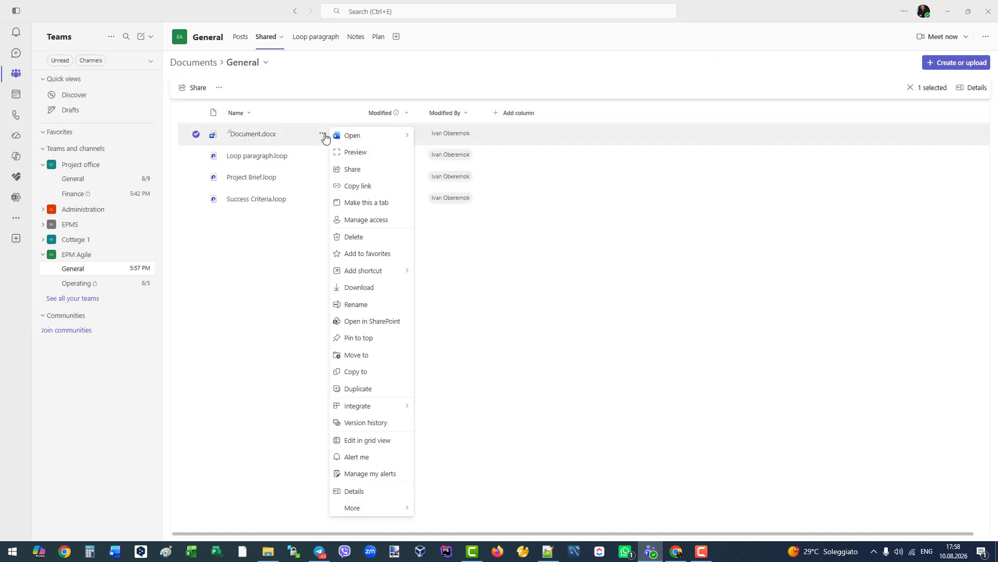
{"action": "mouse_move", "coordinate": [391, 137]}
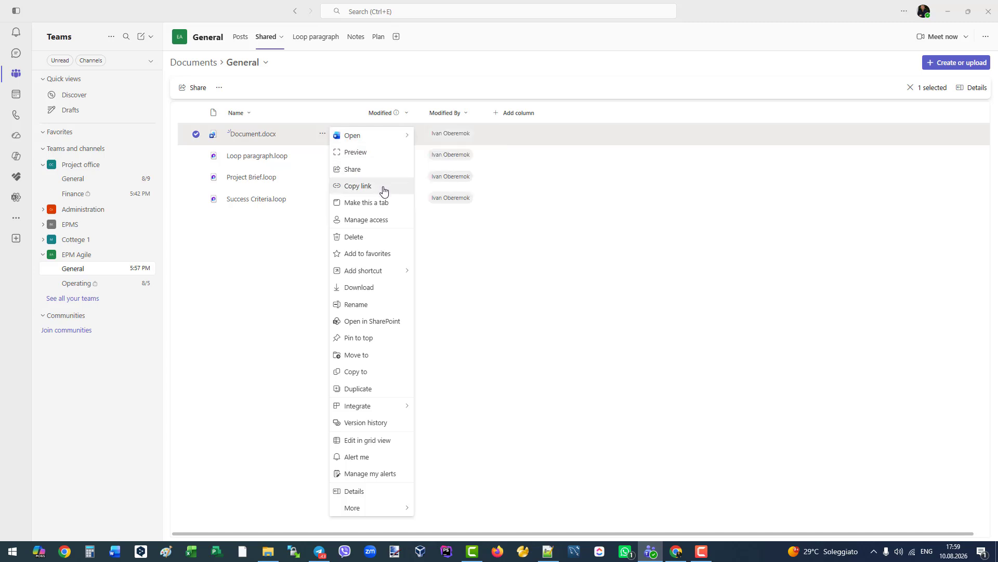
{"action": "left_click", "coordinate": [372, 427]}
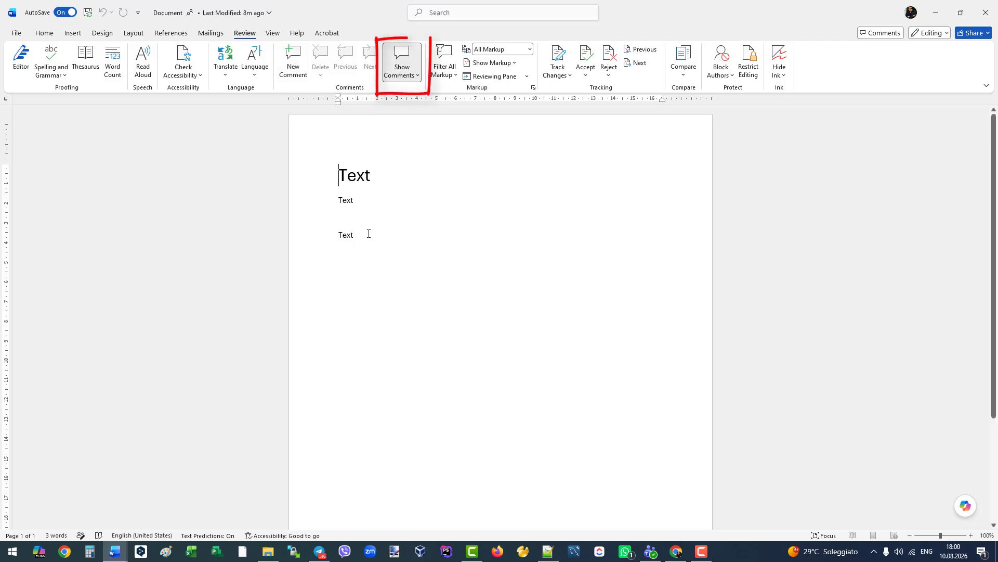
Start a new comment on the last line of text in the Word document and toggle Track Changes
{"action": "double_click", "coordinate": [369, 233]}
{"action": "key", "text": "Down"}
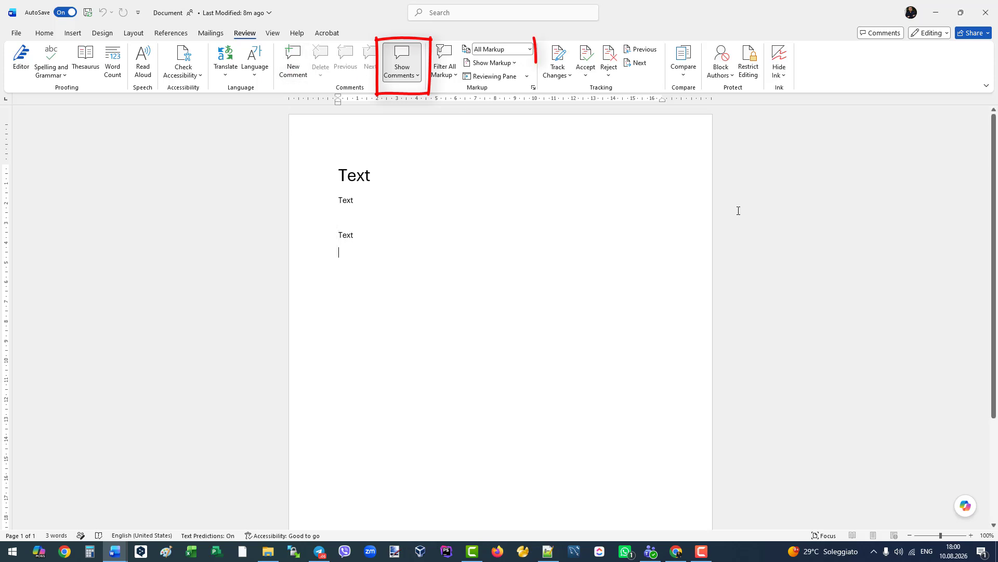
{"action": "key", "text": "ctrl+alt+m"}
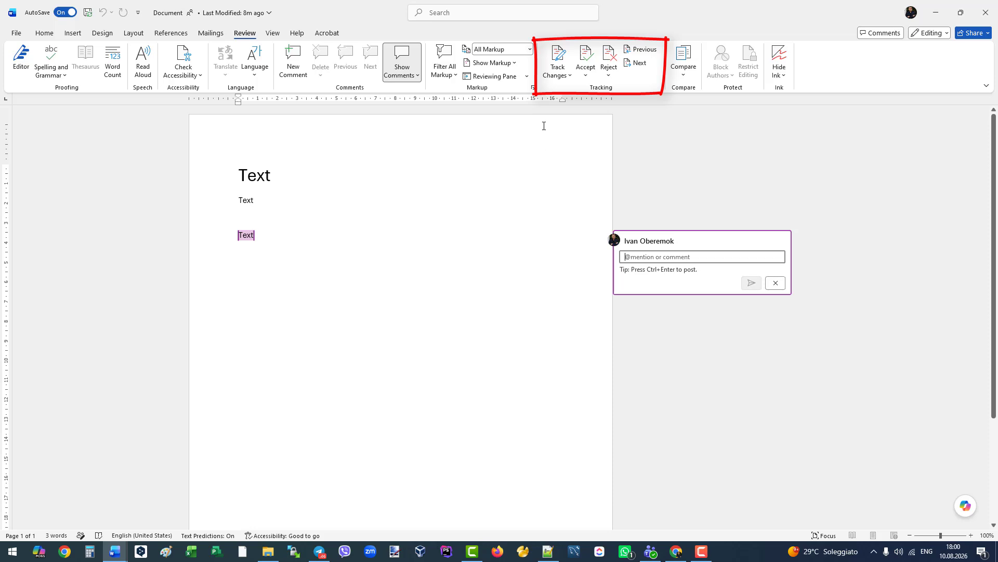
{"action": "left_click", "coordinate": [567, 58]}
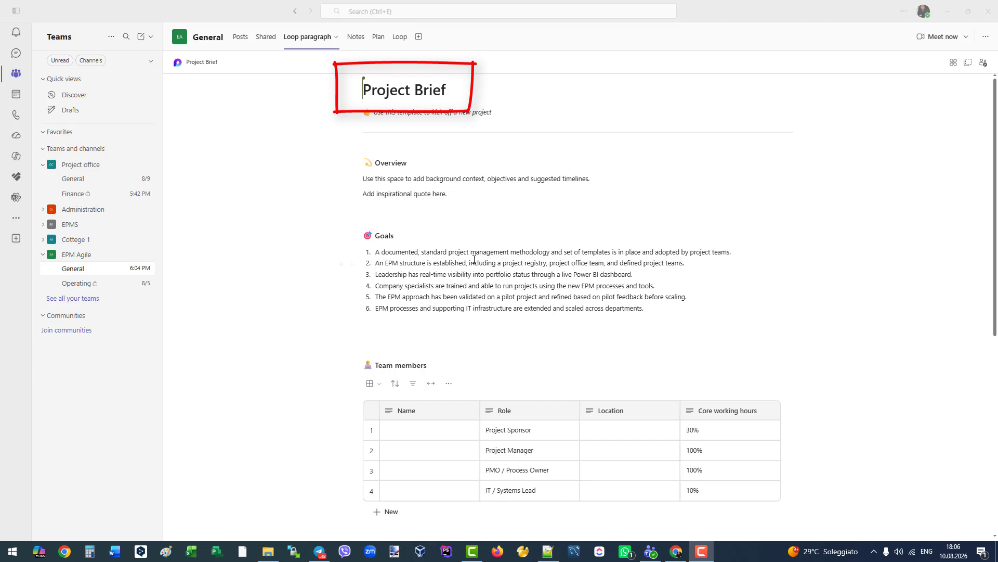
Review the Project Brief page's overview, goals, team members, project deliverables and success criteria sections
{"action": "scroll", "coordinate": [474, 284], "scroll_direction": "down", "scroll_amount": 3}
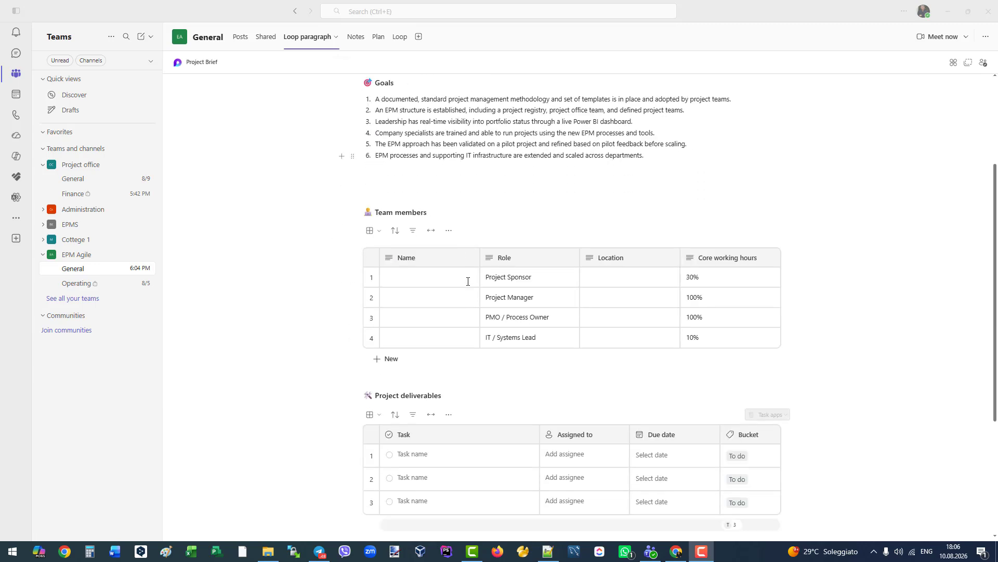
{"action": "scroll", "coordinate": [425, 278], "scroll_direction": "down", "scroll_amount": 2}
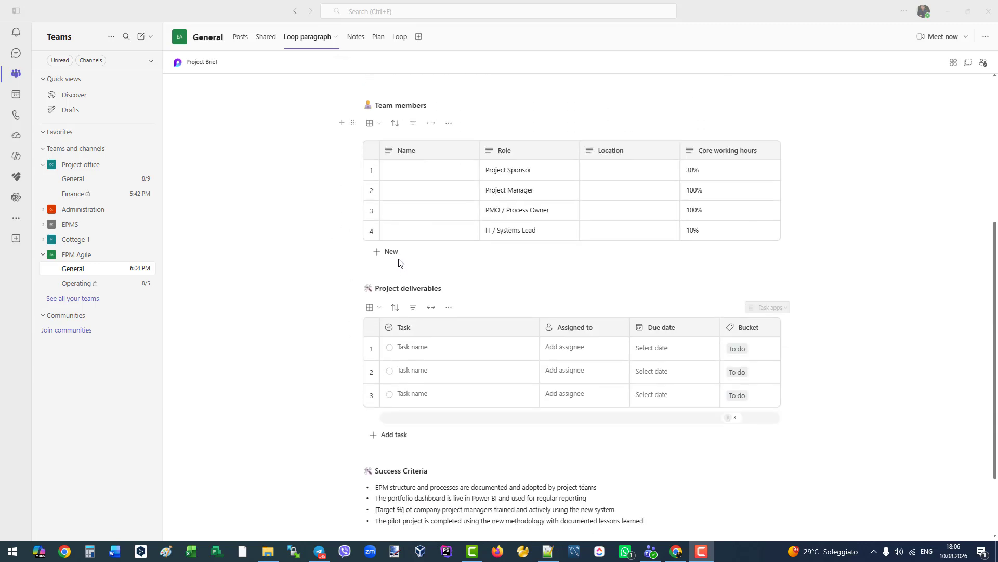
{"action": "scroll", "coordinate": [469, 289], "scroll_direction": "down", "scroll_amount": 2}
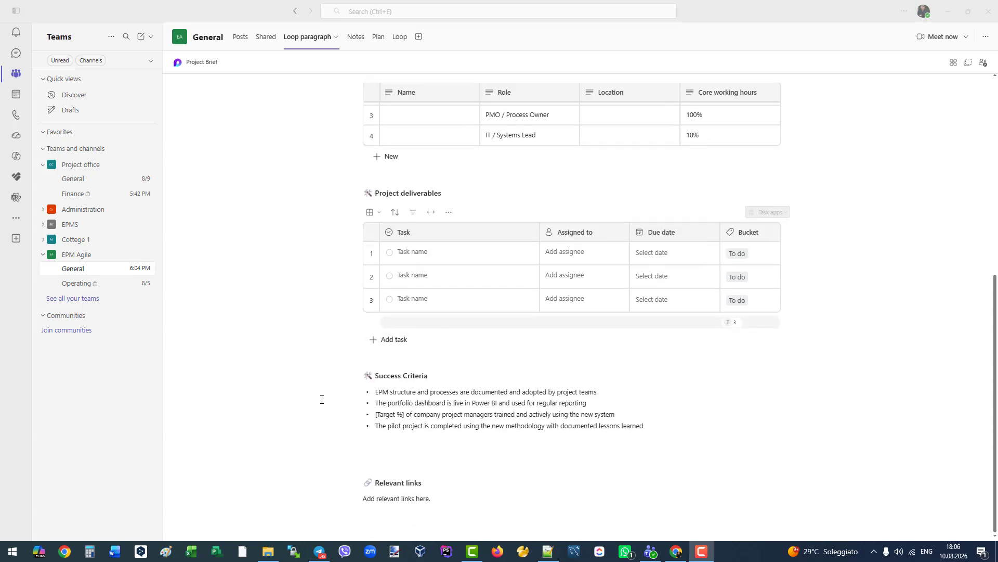
{"action": "scroll", "coordinate": [338, 325], "scroll_direction": "up", "scroll_amount": 7}
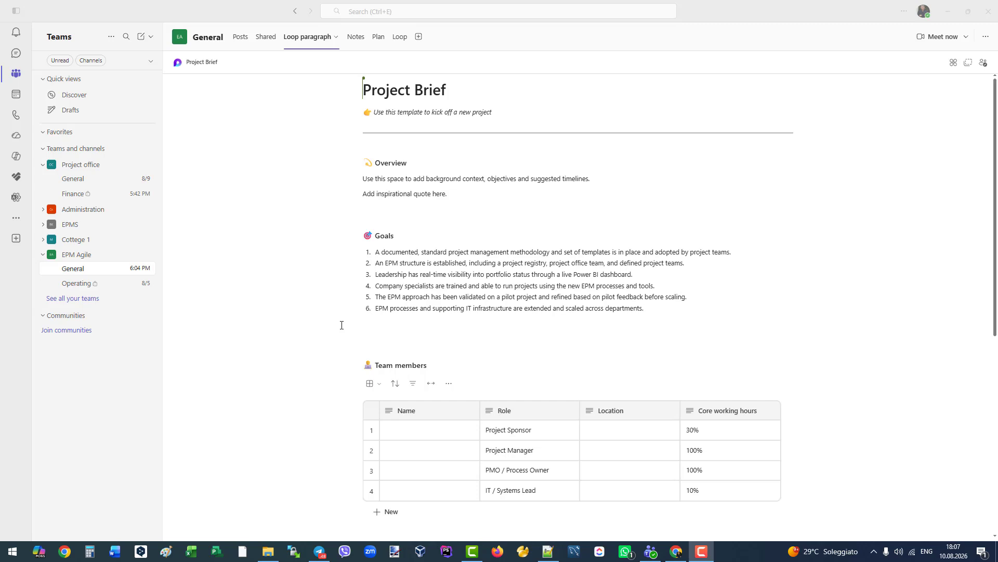
{"action": "scroll", "coordinate": [342, 325], "scroll_direction": "down", "scroll_amount": 1}
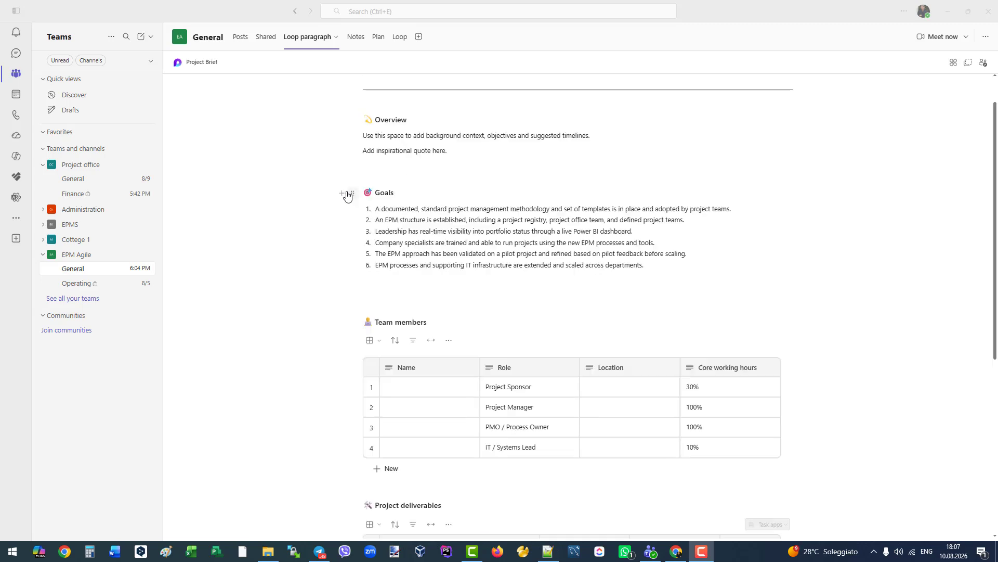
Look through the content types and text styles that can be inserted below the Goals heading on the Project Brief page
{"action": "left_click", "coordinate": [345, 193]}
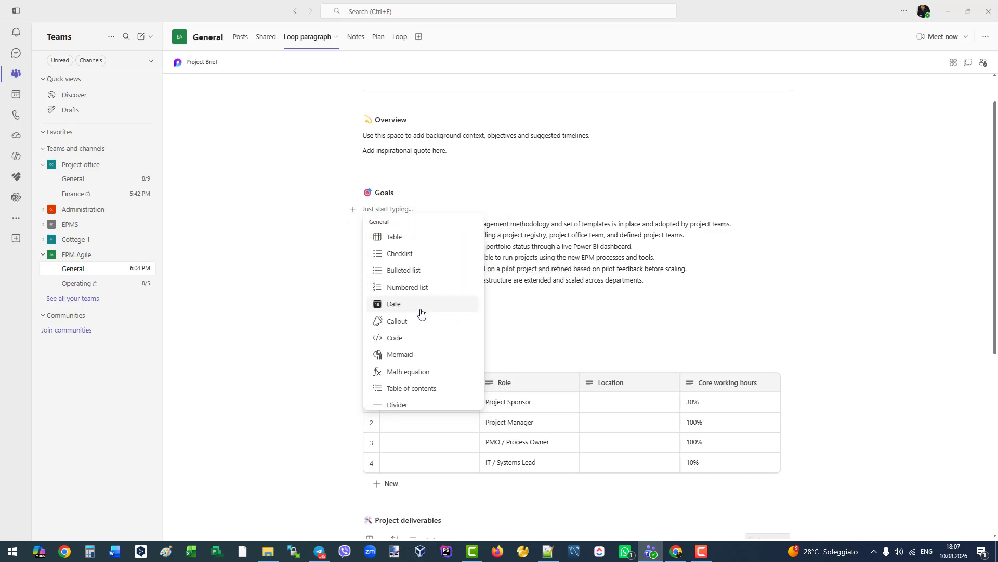
{"action": "scroll", "coordinate": [424, 310], "scroll_direction": "down", "scroll_amount": 3}
{"action": "scroll", "coordinate": [419, 309], "scroll_direction": "down", "scroll_amount": 10}
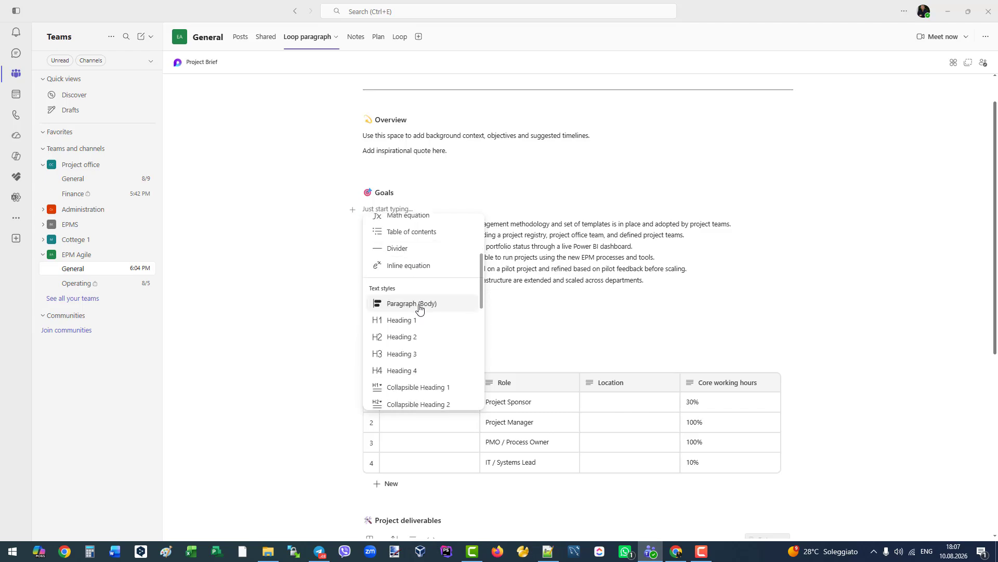
{"action": "scroll", "coordinate": [412, 305], "scroll_direction": "up", "scroll_amount": 2}
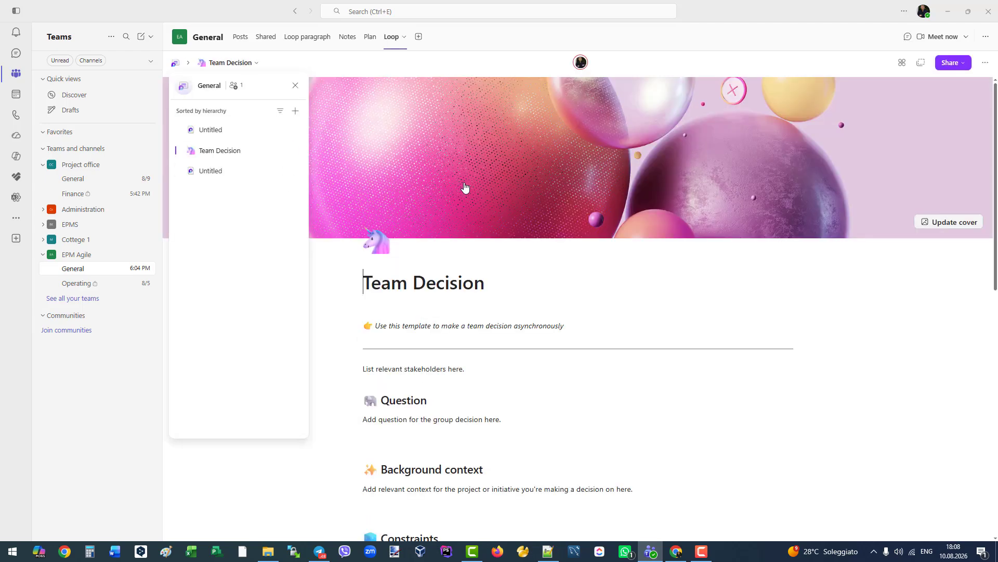
Review the Team Decision Loop page's sections, from the stakeholders and question down to the final decision
{"action": "scroll", "coordinate": [464, 187], "scroll_direction": "down", "scroll_amount": 9}
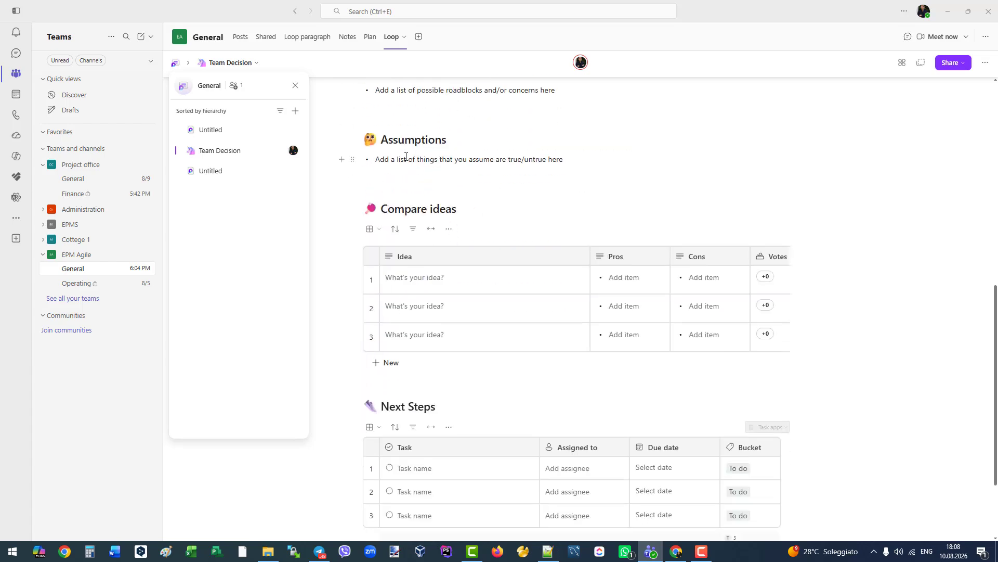
{"action": "scroll", "coordinate": [406, 156], "scroll_direction": "down", "scroll_amount": 2}
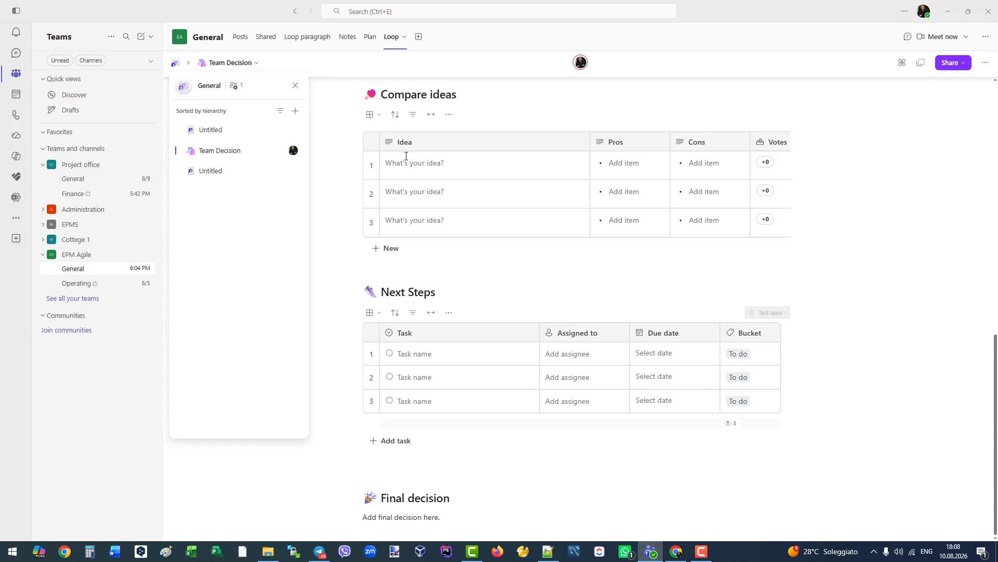
{"action": "scroll", "coordinate": [481, 165], "scroll_direction": "up", "scroll_amount": 8}
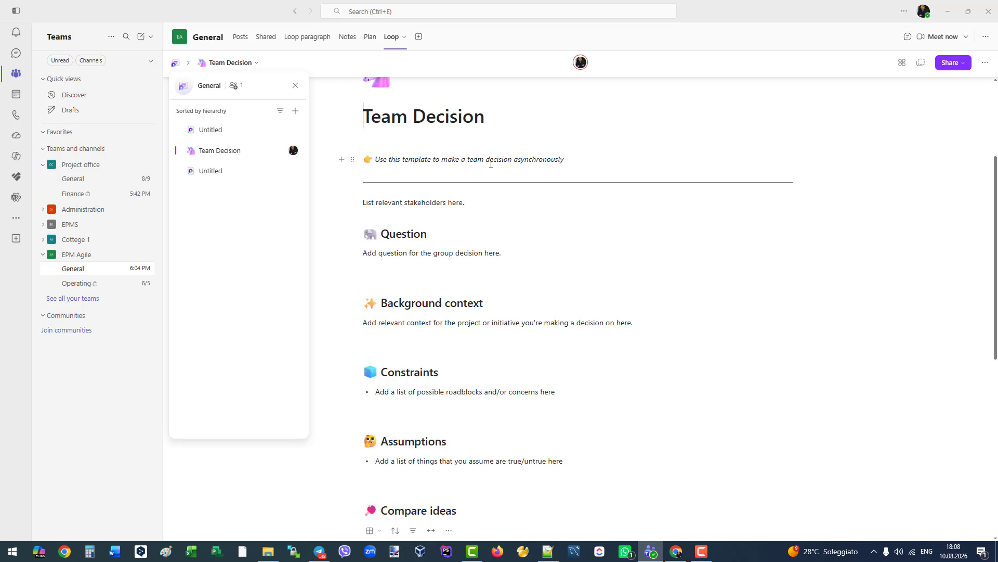
{"action": "scroll", "coordinate": [490, 163], "scroll_direction": "down", "scroll_amount": 1}
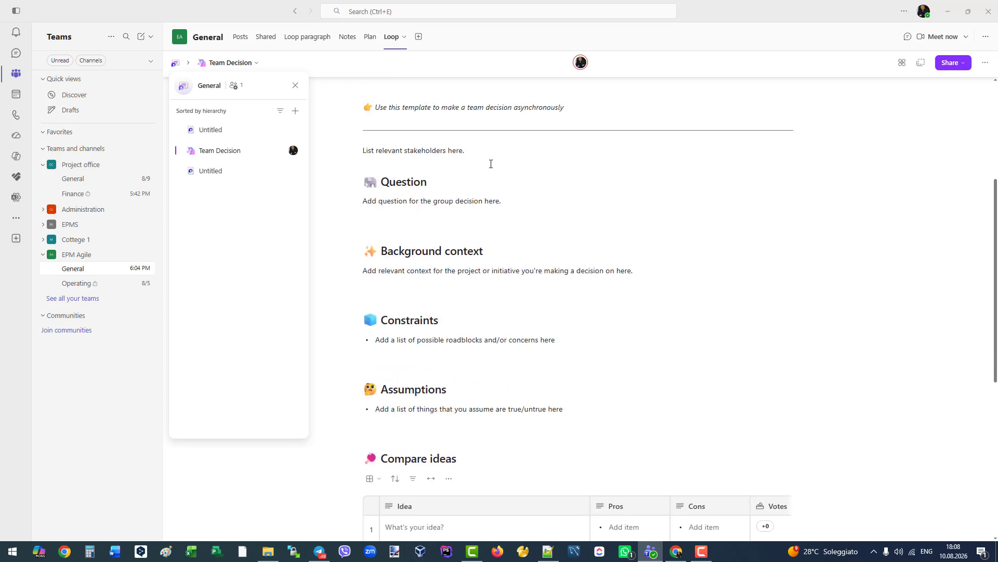
{"action": "scroll", "coordinate": [491, 164], "scroll_direction": "up", "scroll_amount": 2}
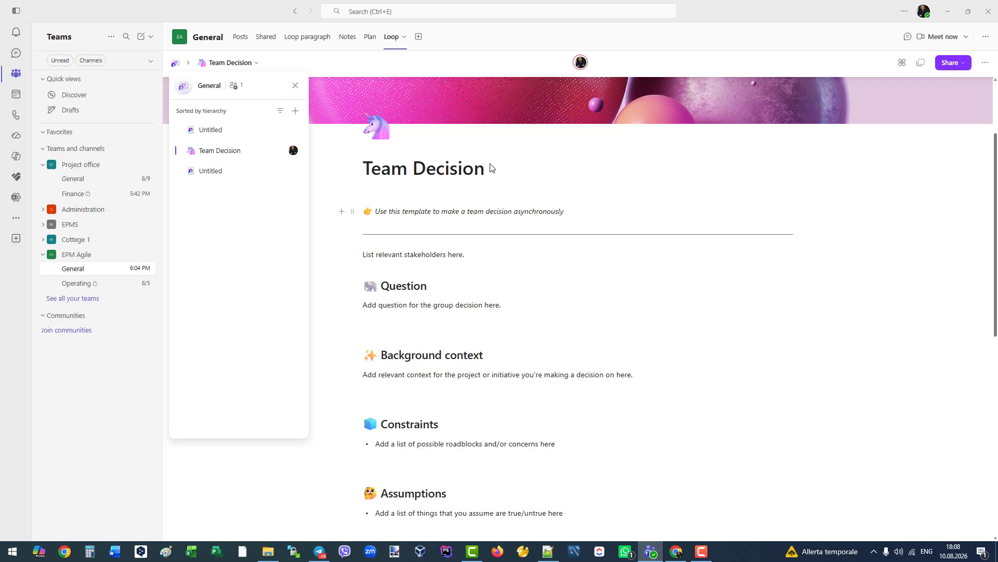
Show the channel's plan in Grid view and collapse the Project initiation and Pilot project summary tasks
{"action": "left_click", "coordinate": [348, 43]}
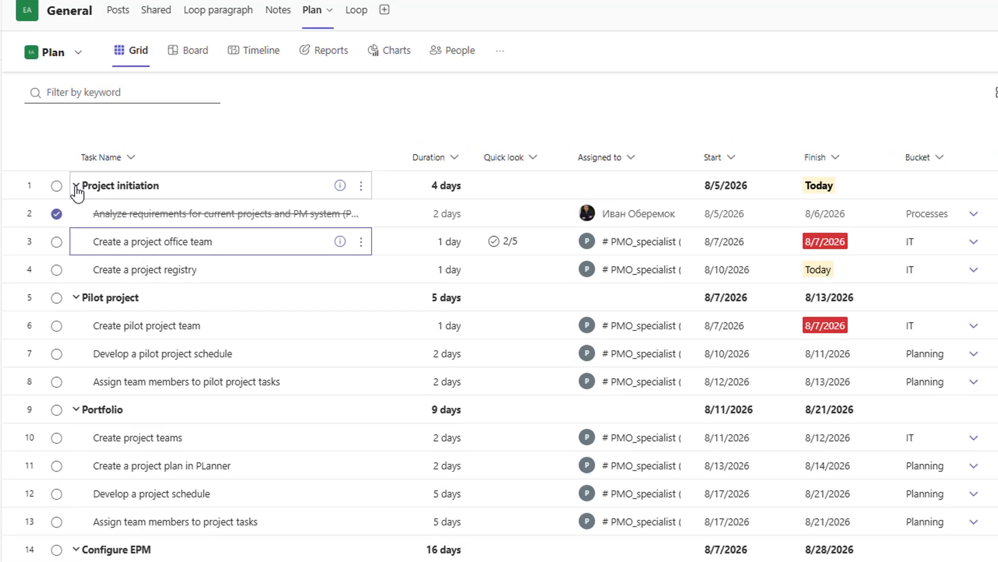
{"action": "left_click", "coordinate": [129, 59]}
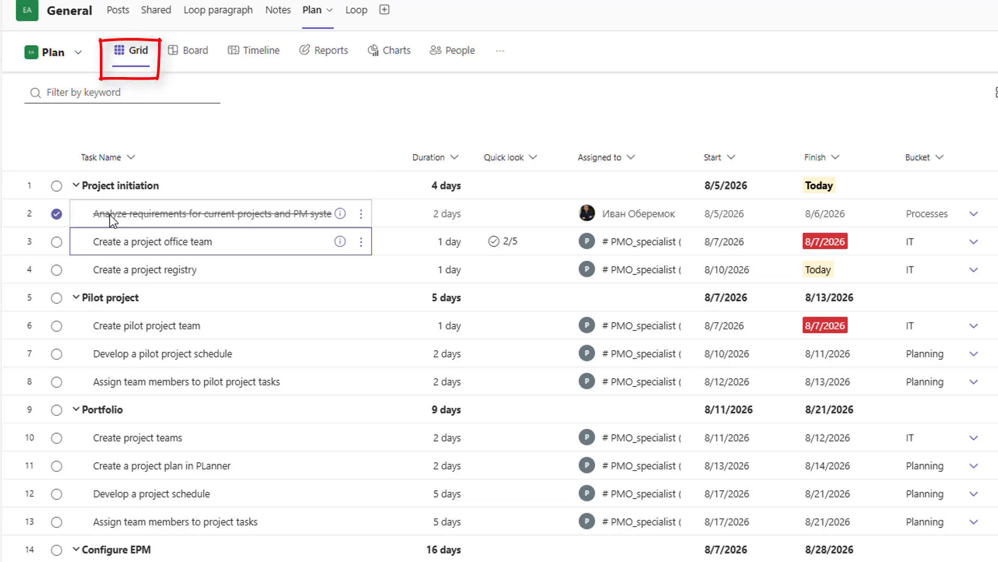
{"action": "left_click", "coordinate": [75, 186]}
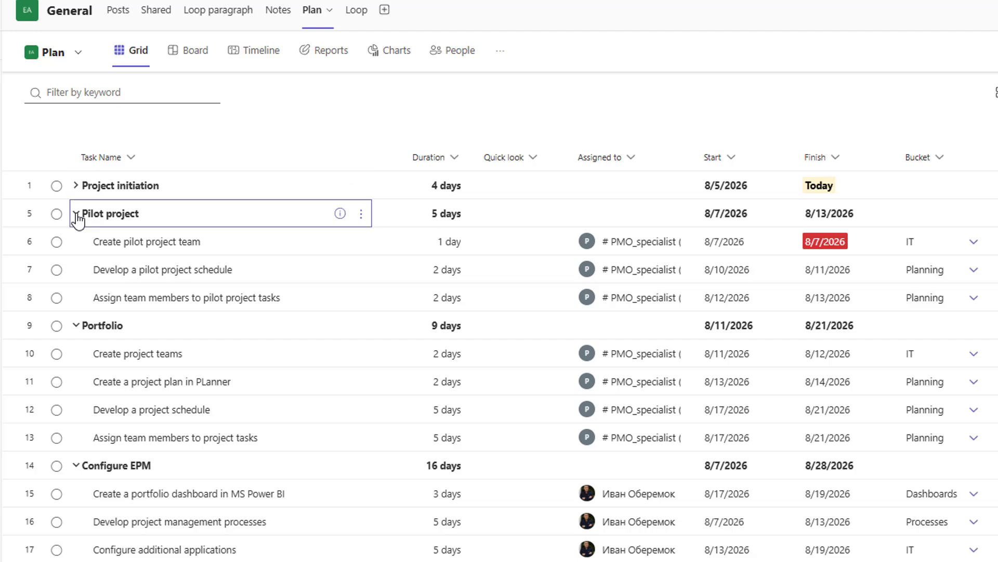
{"action": "left_click", "coordinate": [76, 212]}
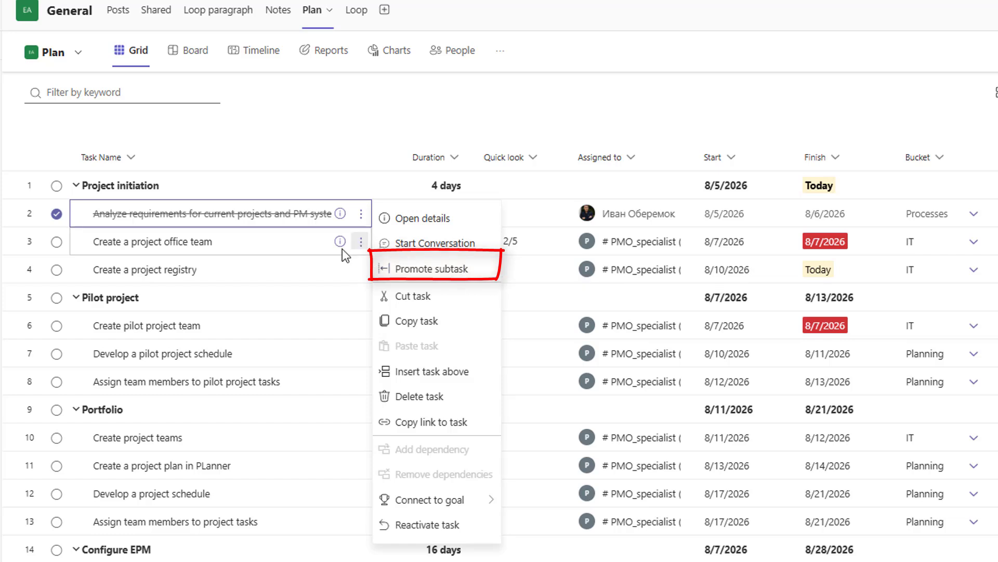
Open the details of the Create a project office team task and view its available buckets
{"action": "left_click", "coordinate": [275, 243]}
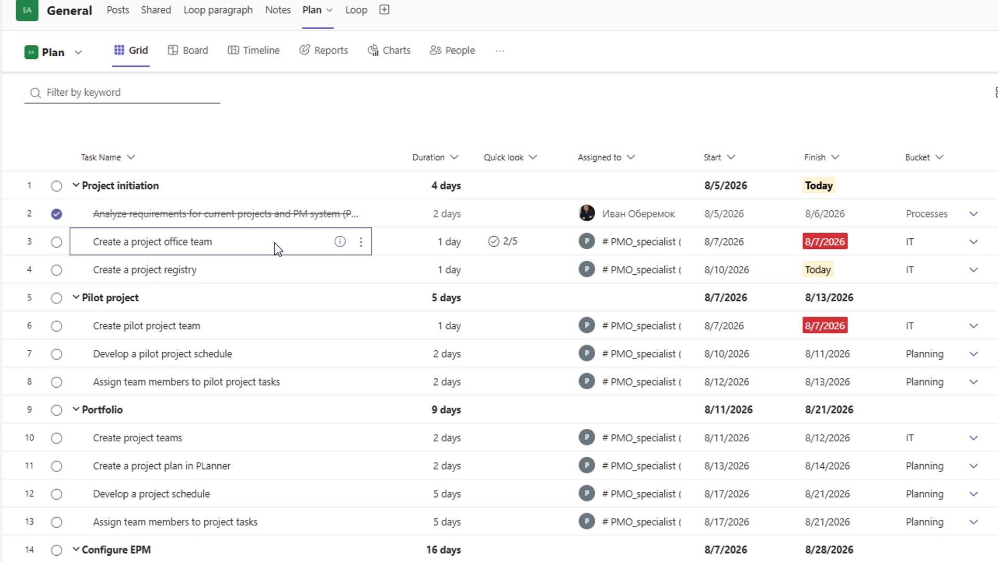
{"action": "left_click", "coordinate": [409, 270]}
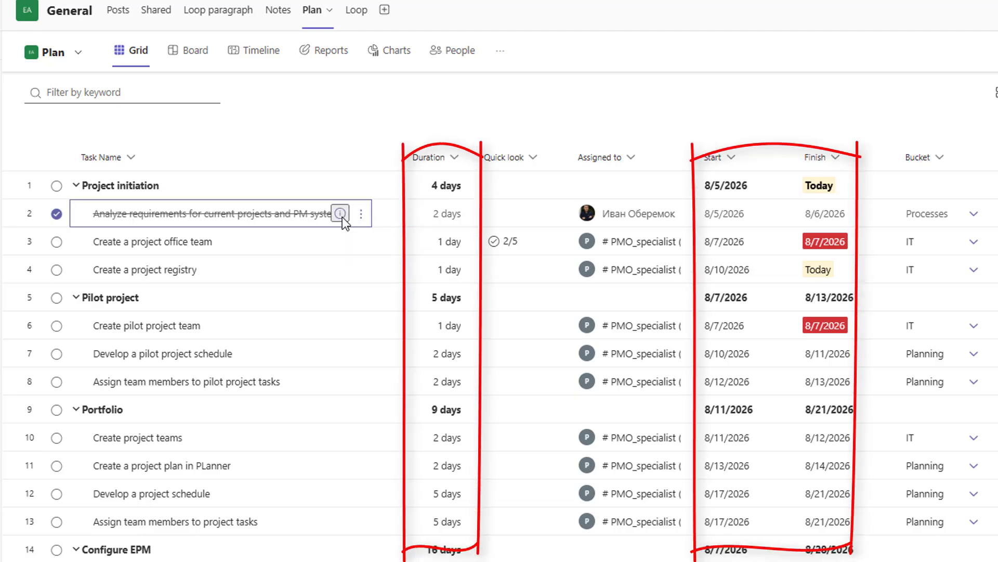
{"action": "left_click", "coordinate": [341, 241]}
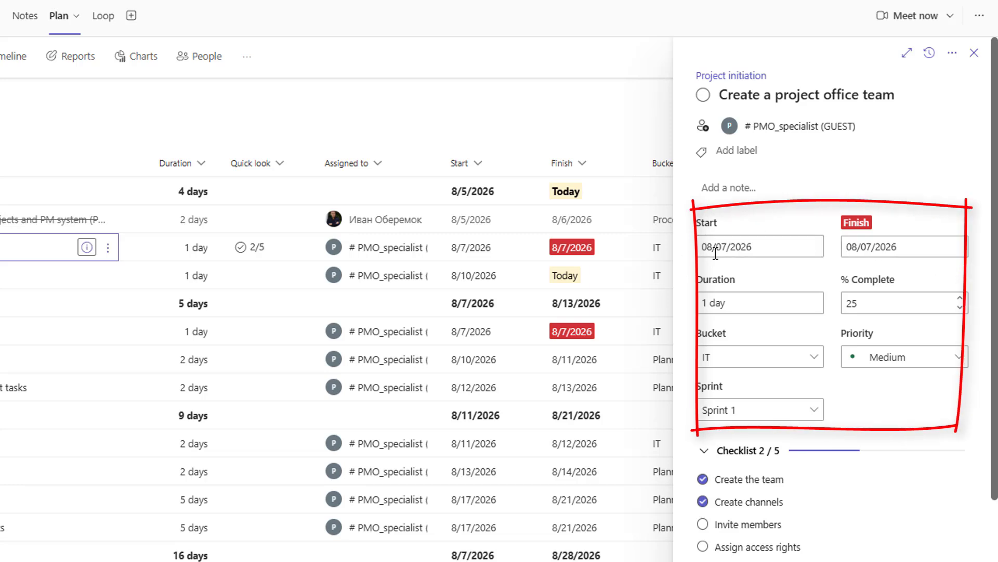
{"action": "left_click", "coordinate": [817, 362]}
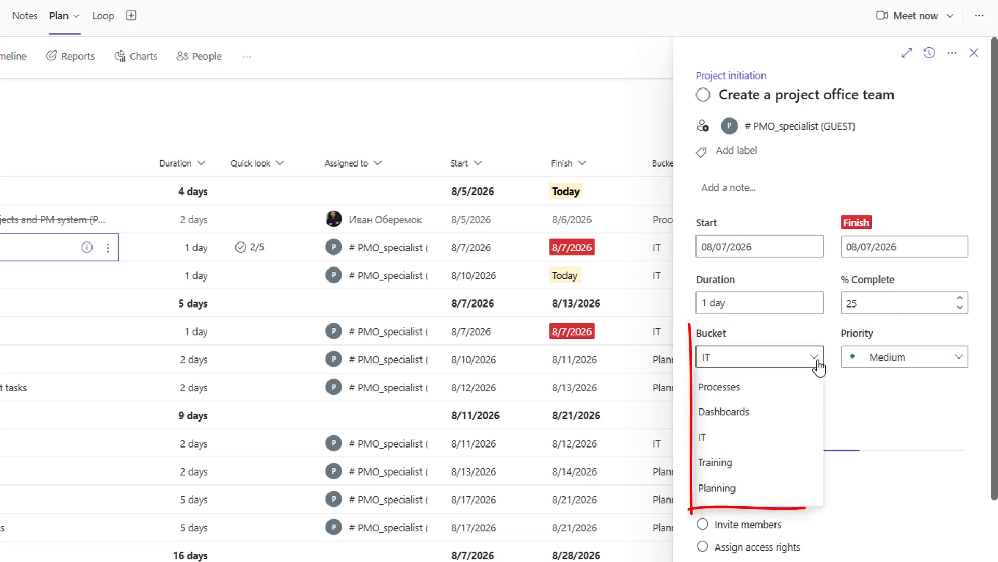
{"action": "left_click", "coordinate": [817, 362]}
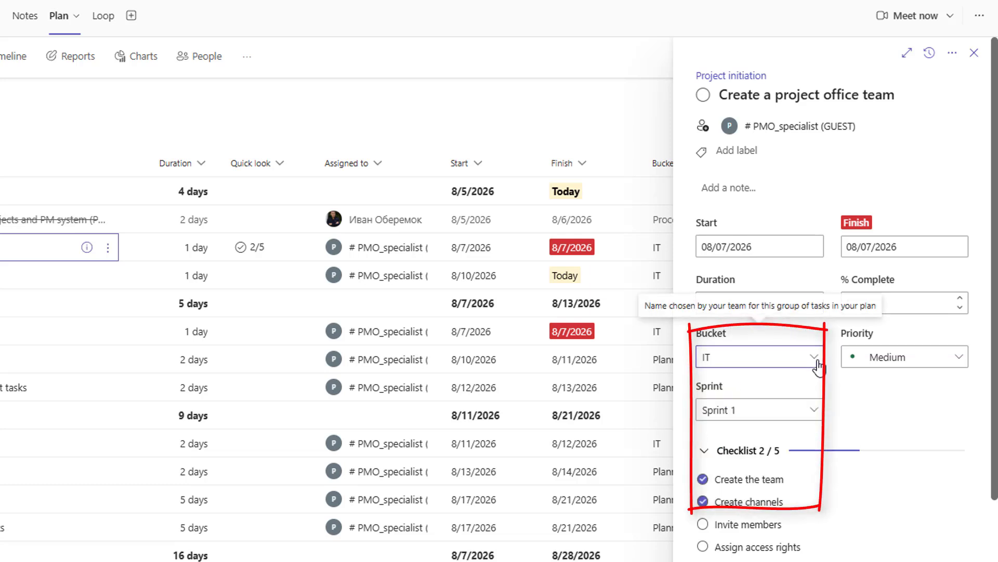
Examine the checklist, effort, dependency, attachment and goal settings of the Create a project office team task
{"action": "scroll", "coordinate": [818, 366], "scroll_direction": "down", "scroll_amount": 3}
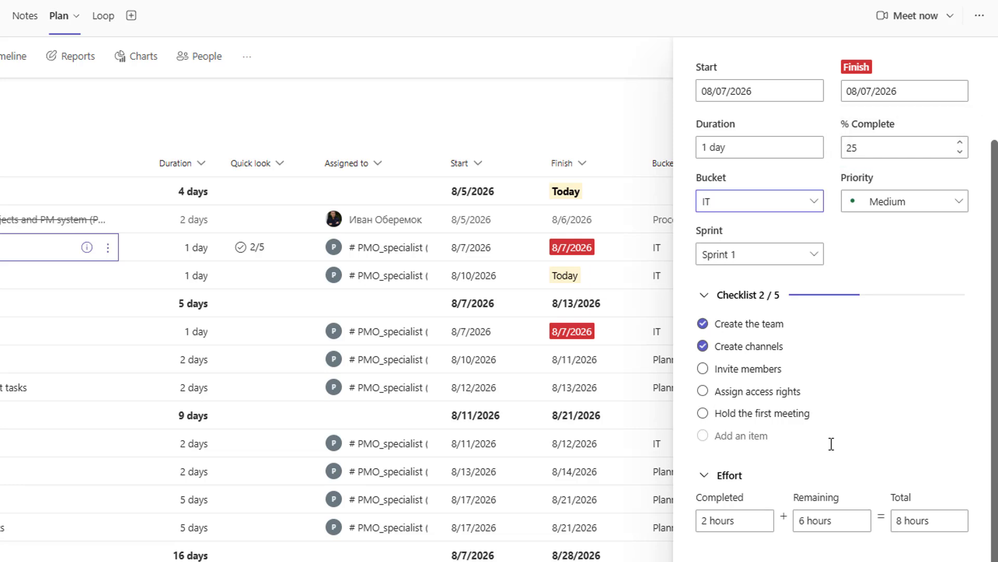
{"action": "scroll", "coordinate": [843, 460], "scroll_direction": "down", "scroll_amount": 10}
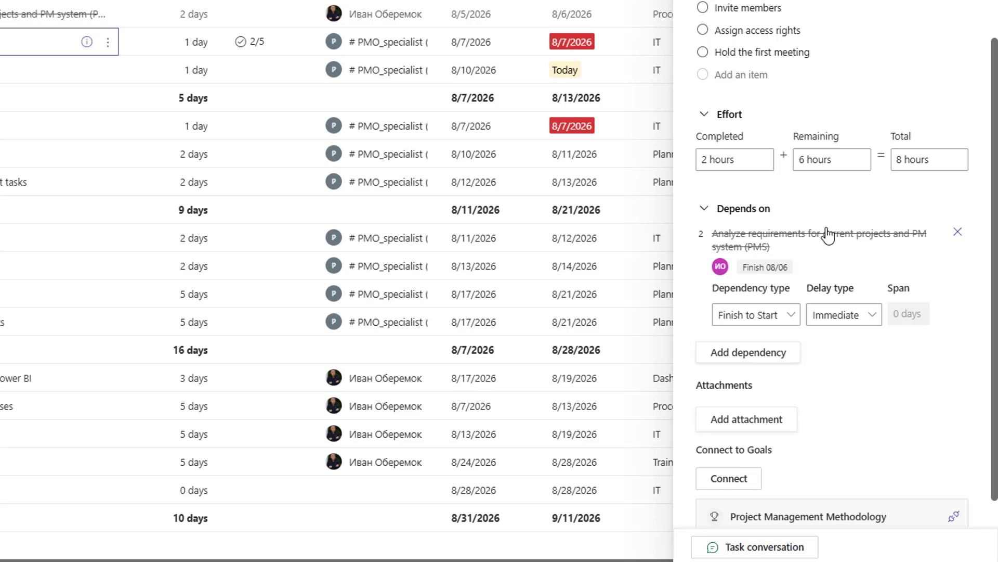
{"action": "scroll", "coordinate": [829, 234], "scroll_direction": "down", "scroll_amount": 1}
{"action": "scroll", "coordinate": [829, 235], "scroll_direction": "up", "scroll_amount": 2}
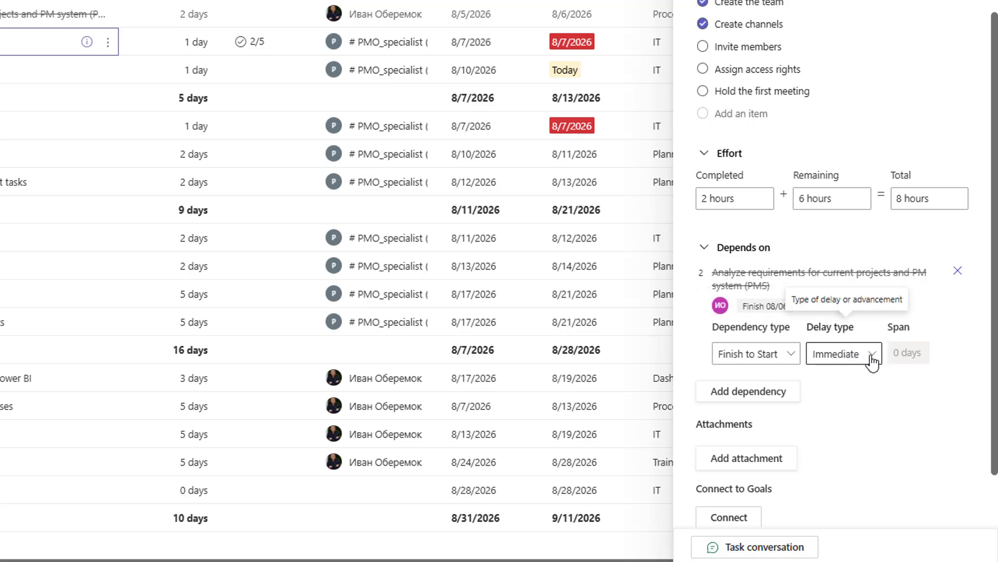
View the dependency and delay types for linking Create pilot project team to Create a project registry, and open the task conversation
{"action": "left_click", "coordinate": [748, 391]}
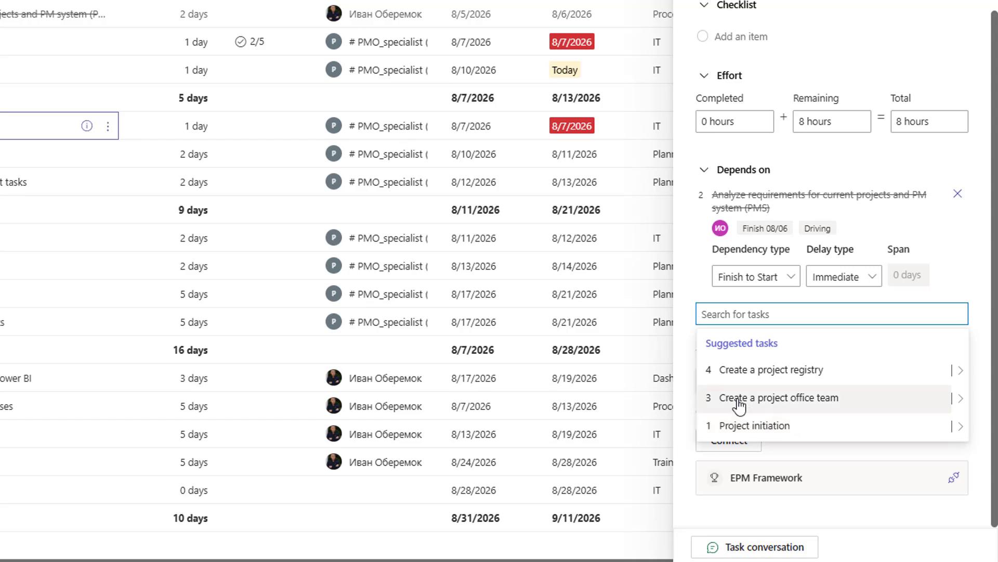
{"action": "left_click", "coordinate": [961, 370]}
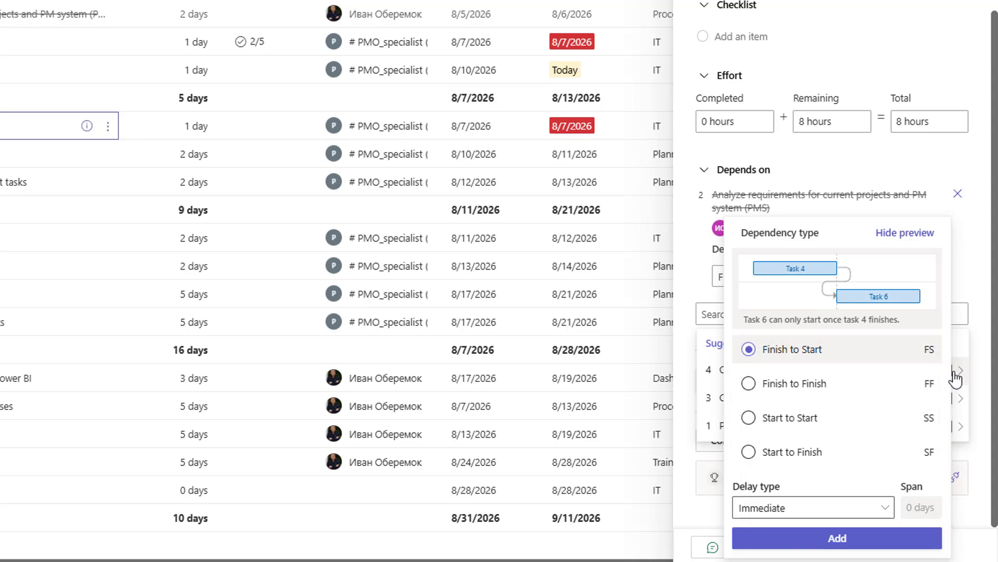
{"action": "left_click", "coordinate": [885, 508]}
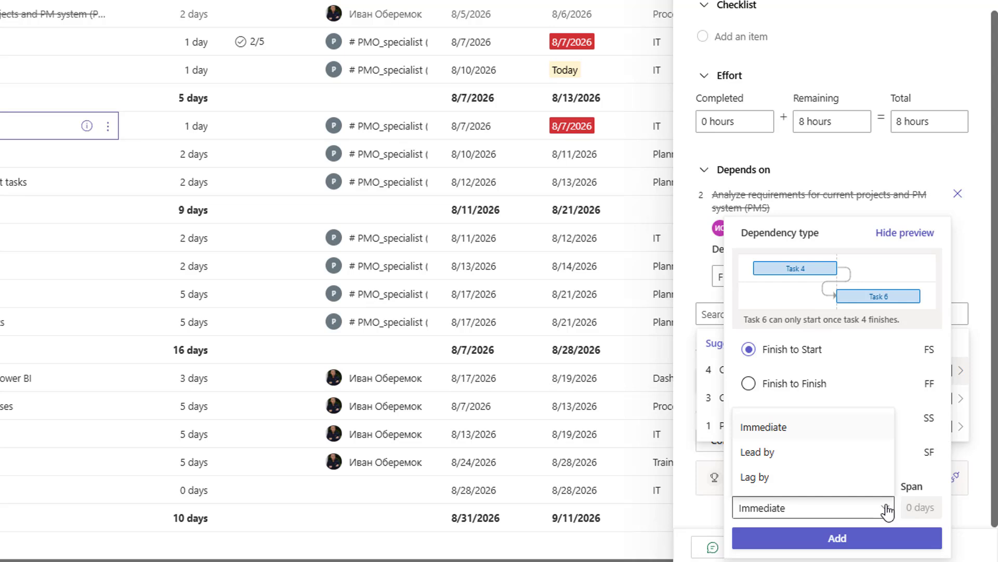
{"action": "left_click", "coordinate": [764, 427]}
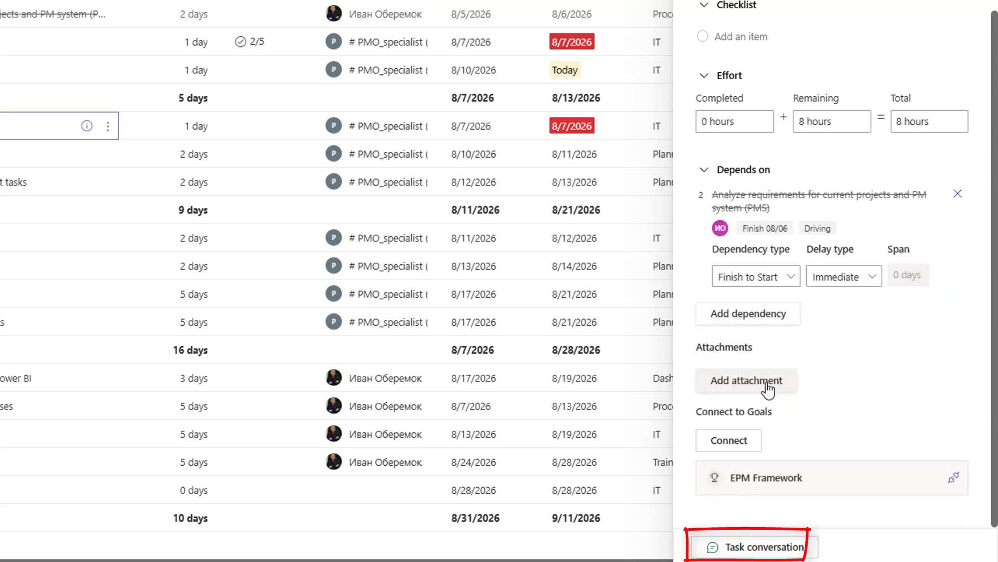
{"action": "left_click", "coordinate": [774, 549]}
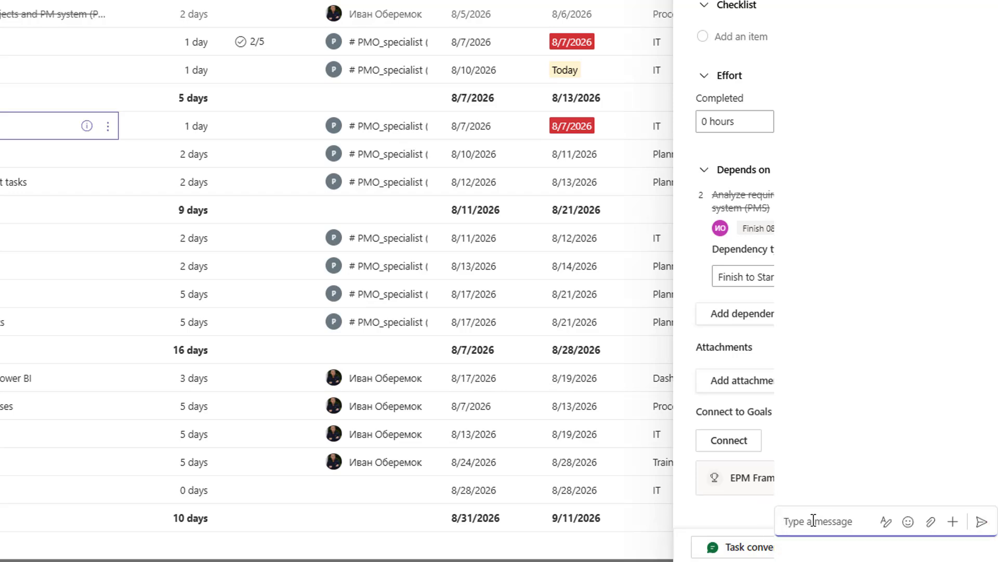
Switch the plan to Timeline view and examine its task bars and dependency links at different time scales
{"action": "left_click", "coordinate": [214, 29]}
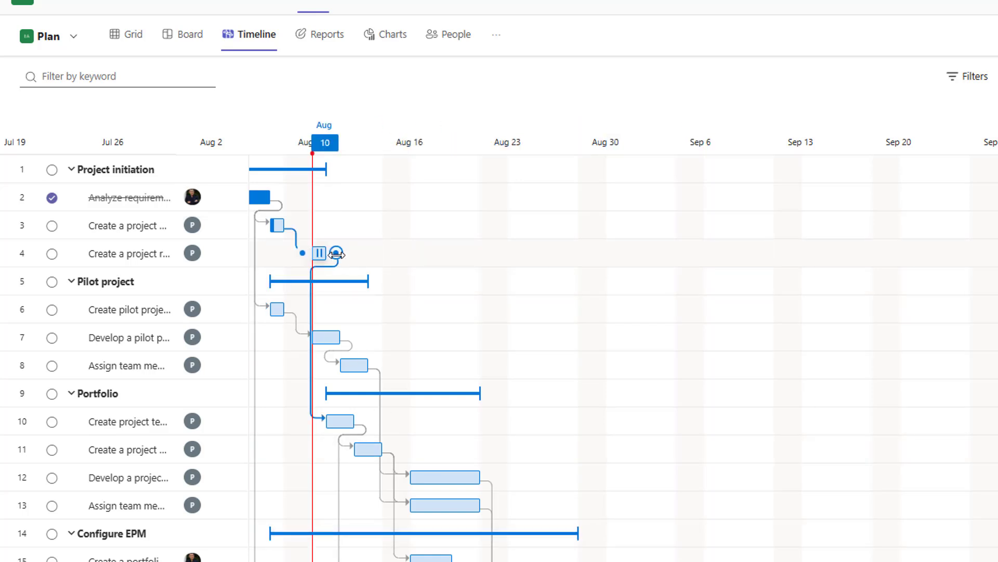
{"action": "left_click_drag", "start_coordinate": [336, 255], "coordinate": [302, 339]}
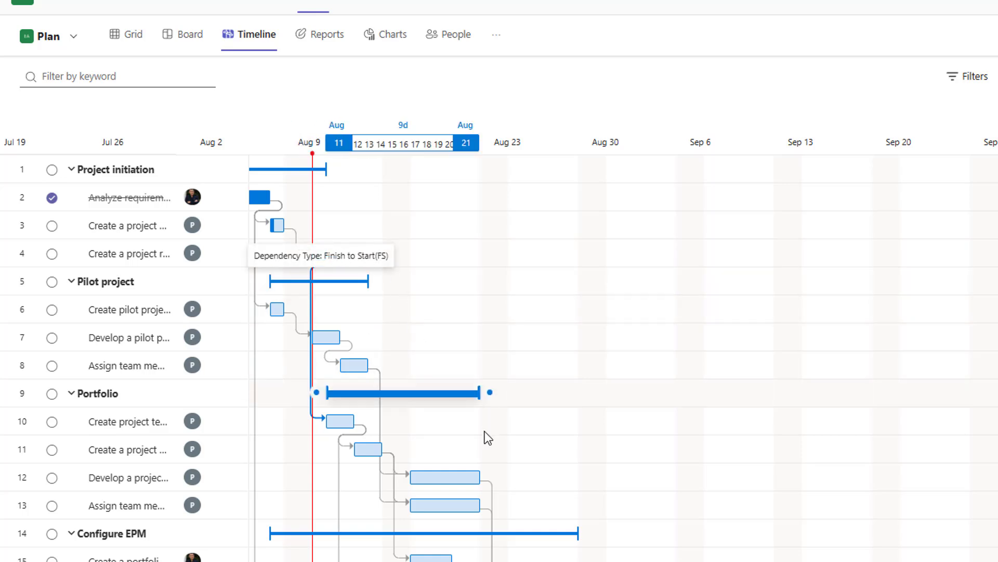
{"action": "scroll", "coordinate": [707, 258], "scroll_direction": "left", "scroll_amount": 3}
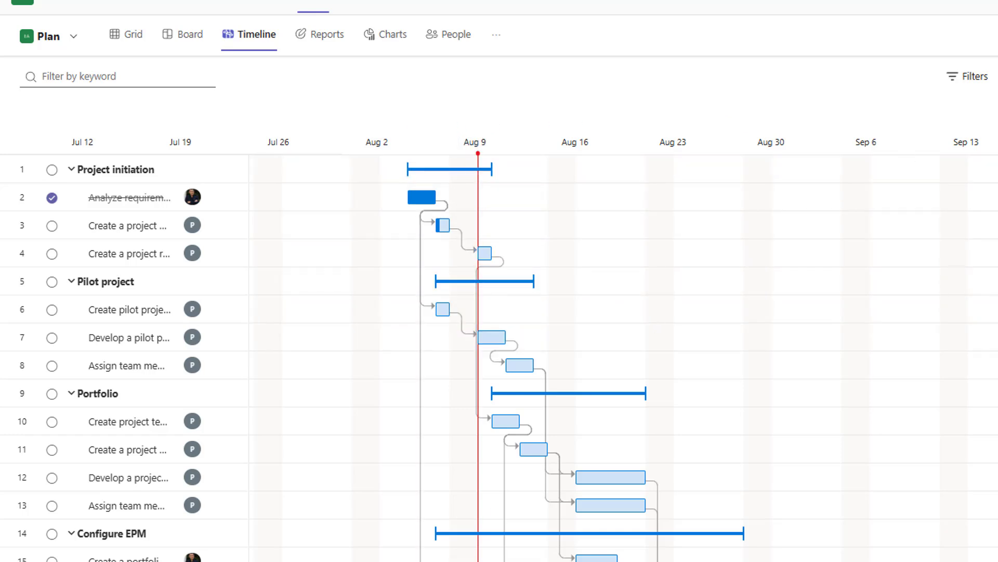
{"action": "scroll", "coordinate": [628, 359], "scroll_direction": "down", "scroll_amount": 2}
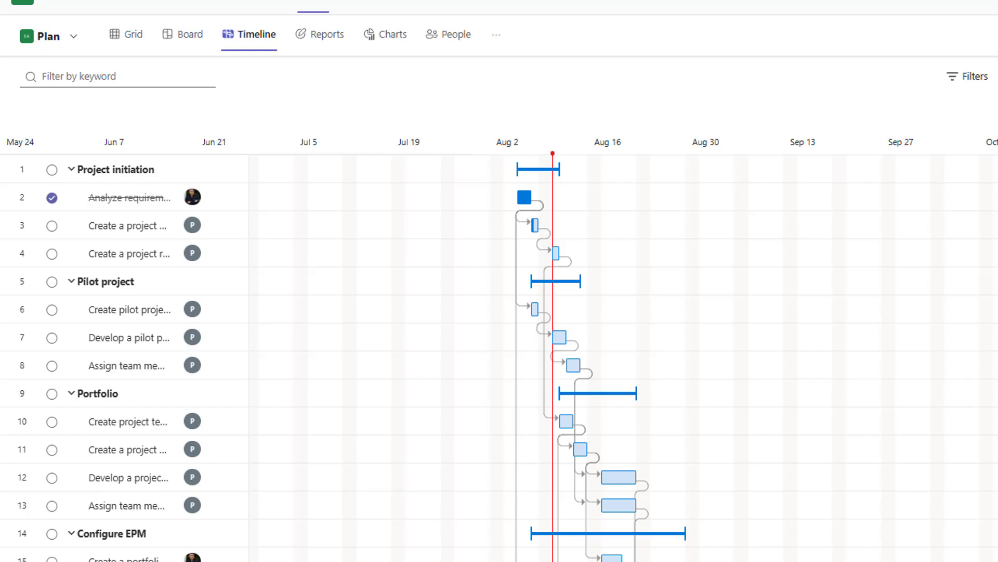
{"action": "scroll", "coordinate": [634, 359], "scroll_direction": "up", "scroll_amount": 2}
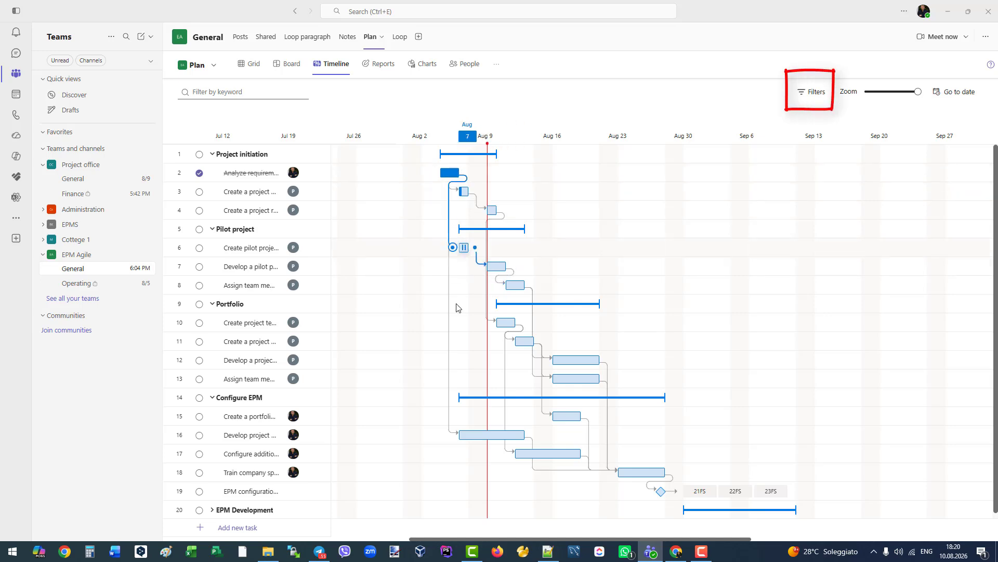
Filter the timeline by the finish dates This week, Next week and Future, and show the plan's critical path
{"action": "left_click", "coordinate": [816, 92]}
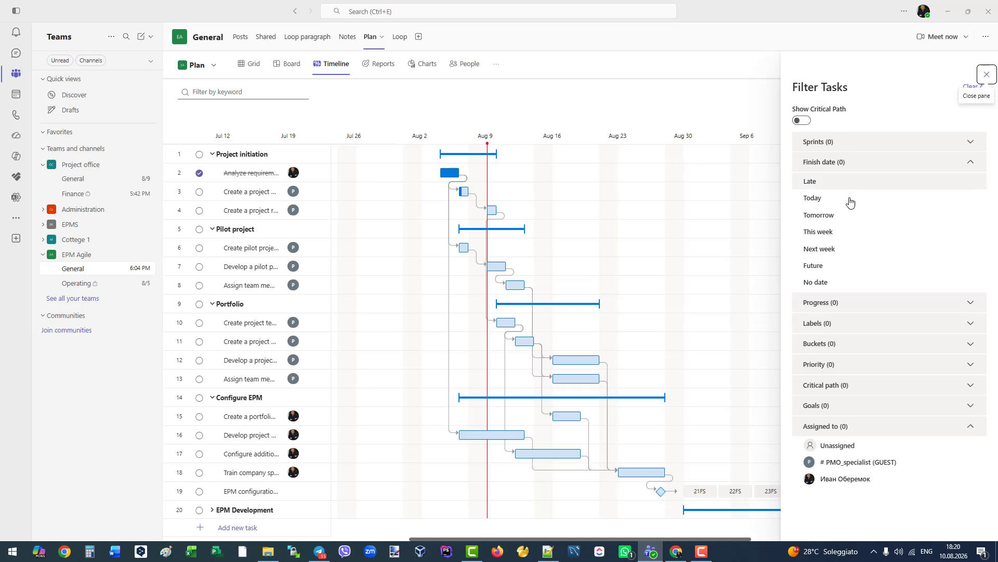
{"action": "left_click", "coordinate": [837, 234]}
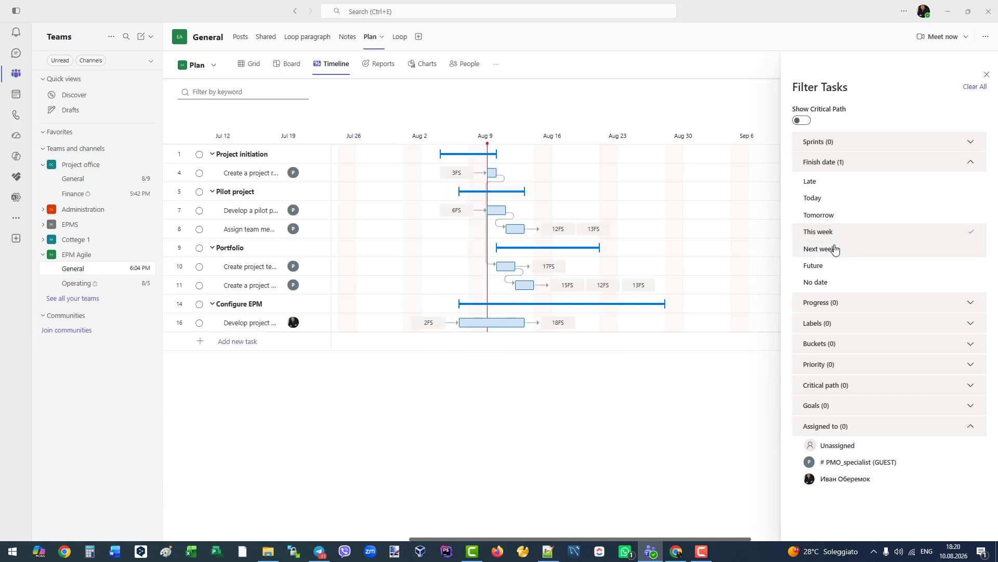
{"action": "left_click", "coordinate": [830, 248]}
{"action": "left_click", "coordinate": [834, 235]}
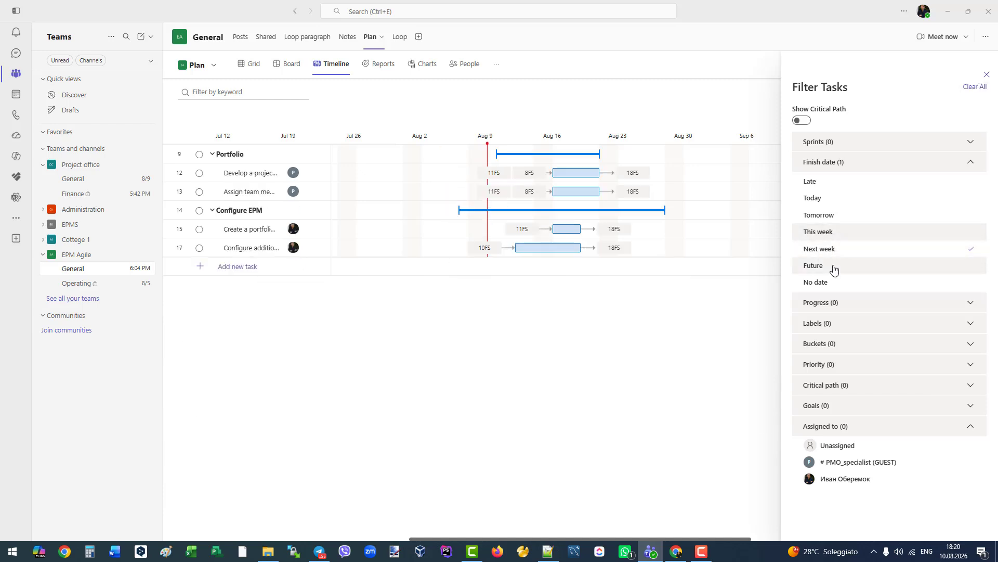
{"action": "left_click", "coordinate": [833, 266]}
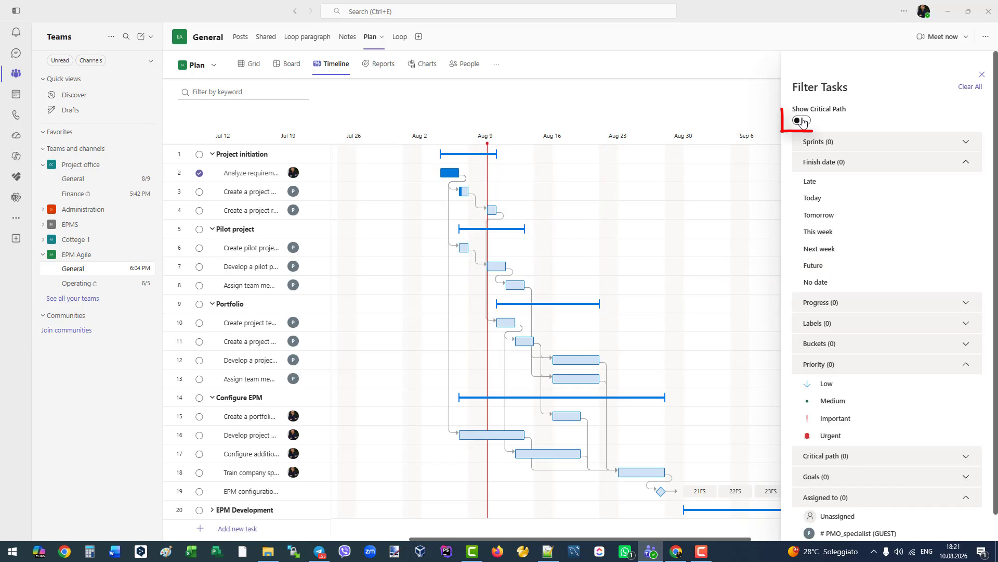
{"action": "left_click", "coordinate": [804, 121]}
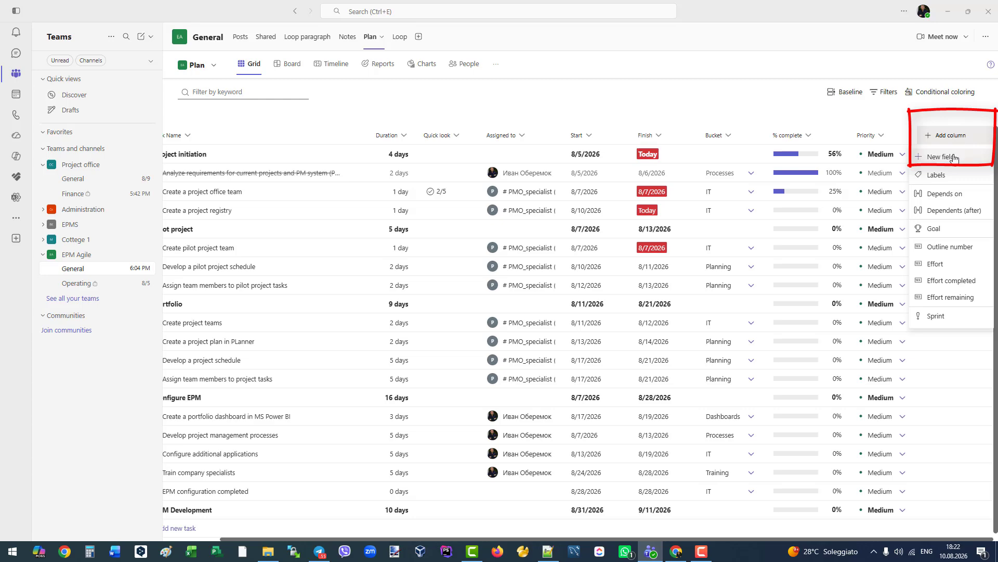
View the new field option for the plan grid and the field choices for a conditional coloring rule
{"action": "left_click", "coordinate": [951, 164]}
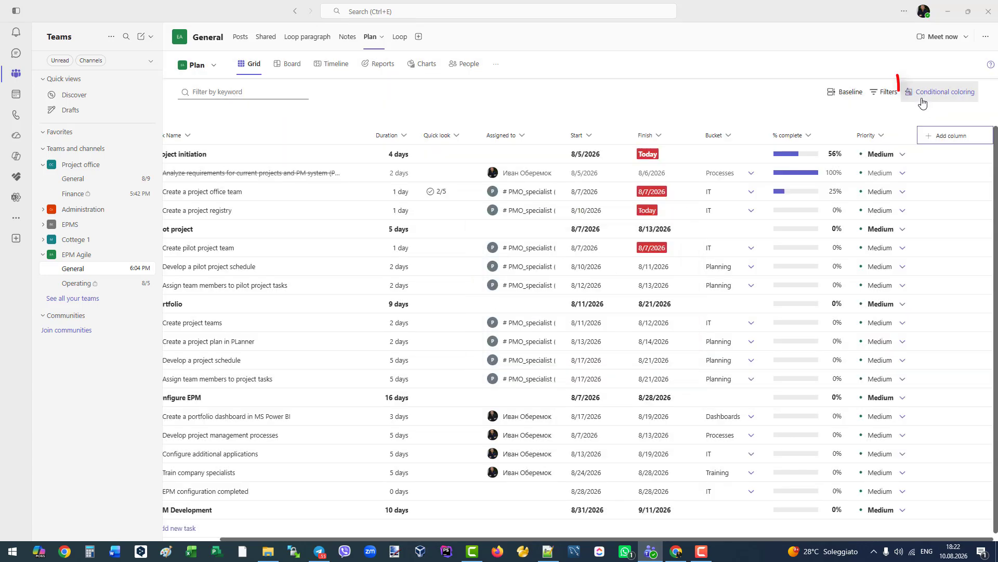
{"action": "left_click", "coordinate": [921, 99]}
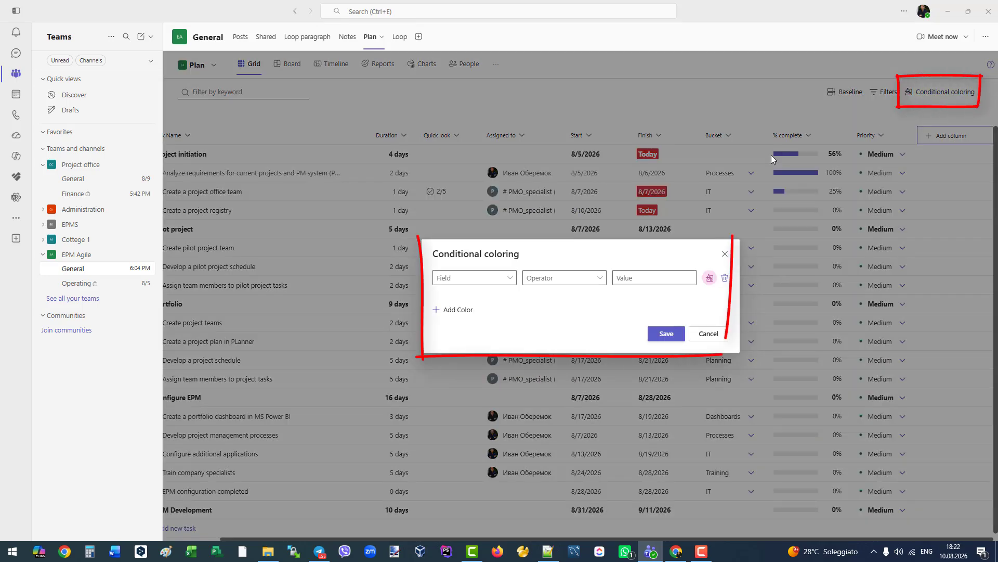
{"action": "left_click", "coordinate": [510, 280]}
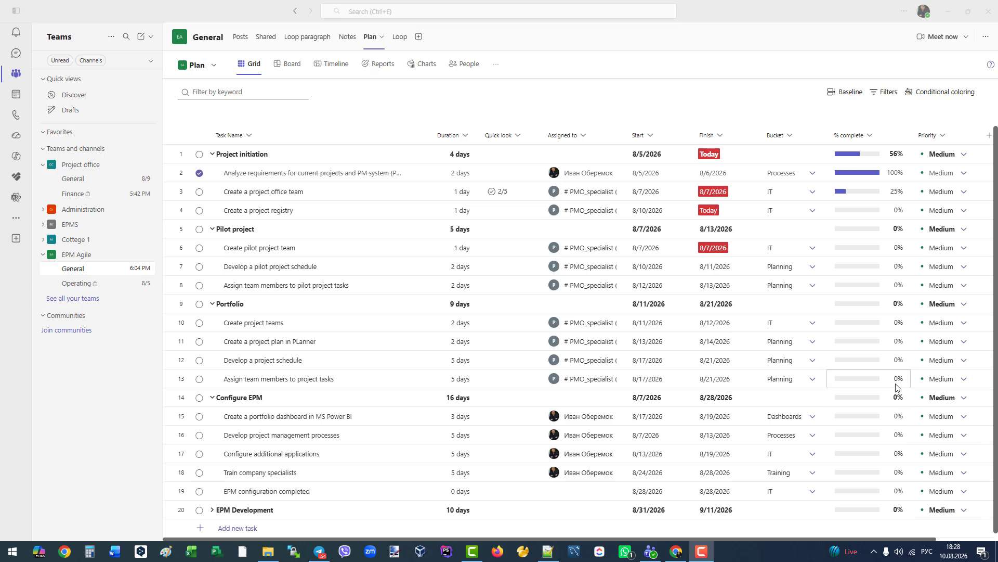
Open the plan's Goals view and collapse the Portfolio Dashboard for Management goal
{"action": "left_click", "coordinate": [496, 67]}
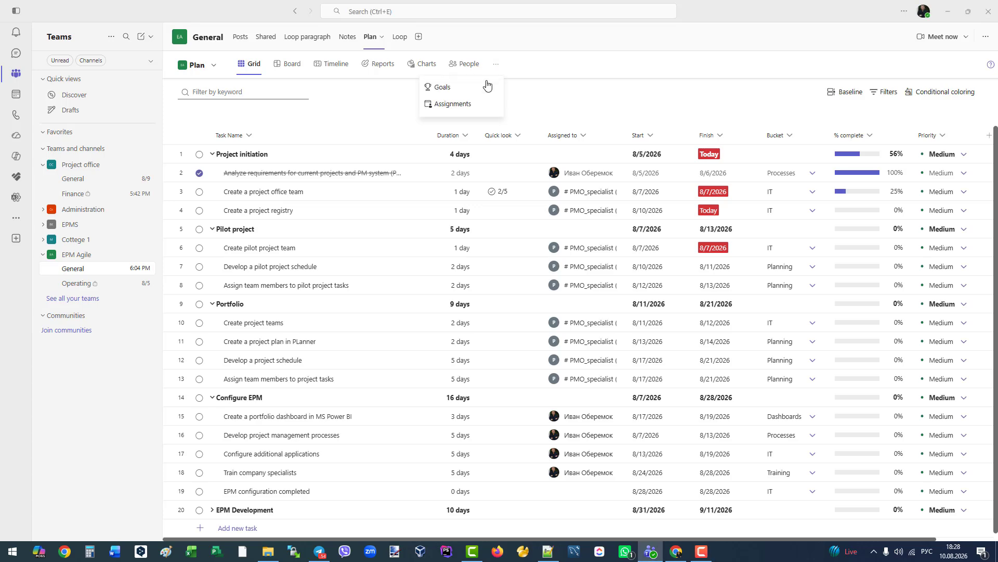
{"action": "left_click", "coordinate": [491, 88]}
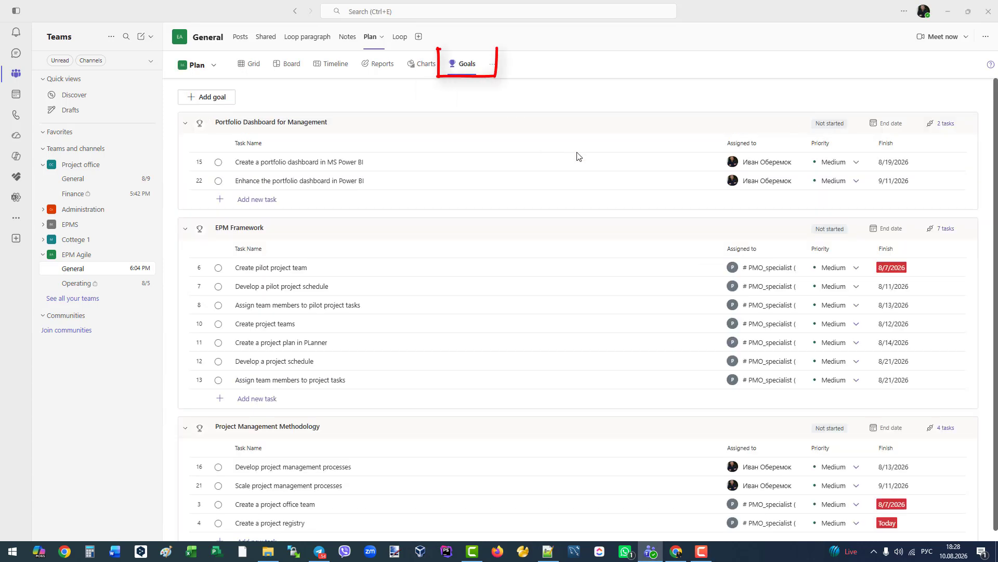
{"action": "left_click", "coordinate": [186, 123]}
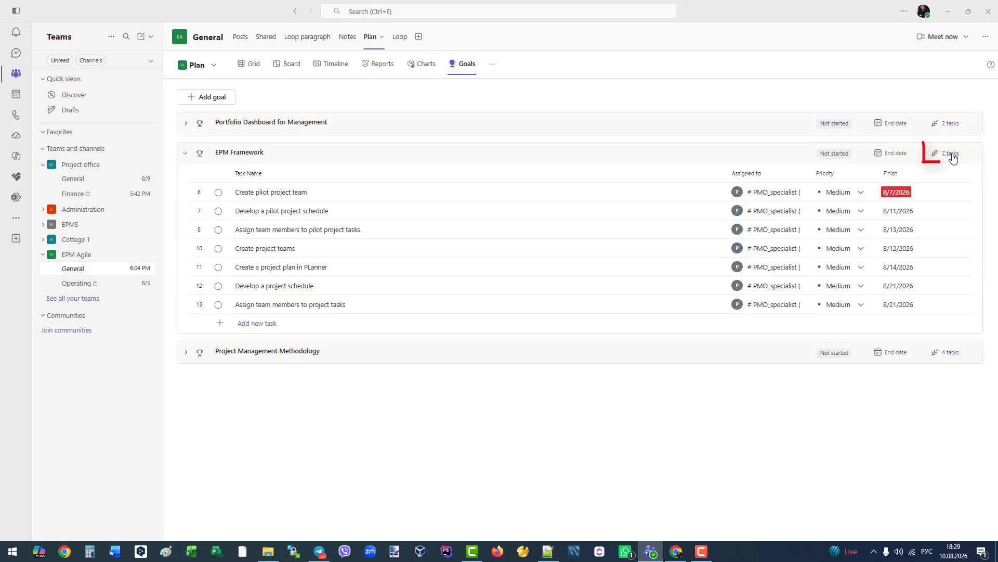
Examine the tasks connected to the EPM Framework goal and browse the calendar for its end date
{"action": "left_click", "coordinate": [952, 154]}
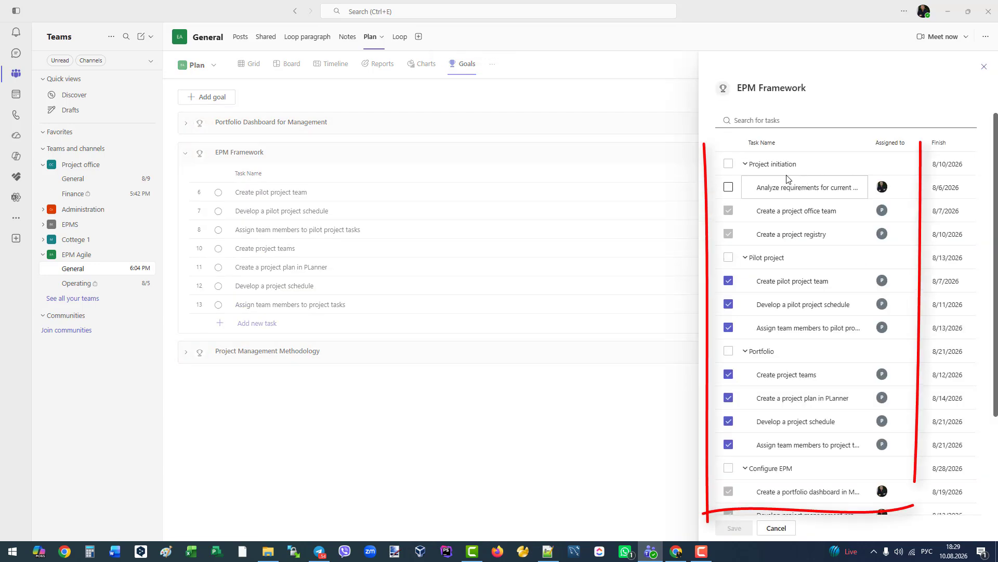
{"action": "scroll", "coordinate": [816, 312], "scroll_direction": "down", "scroll_amount": 3}
{"action": "scroll", "coordinate": [804, 274], "scroll_direction": "up", "scroll_amount": 3}
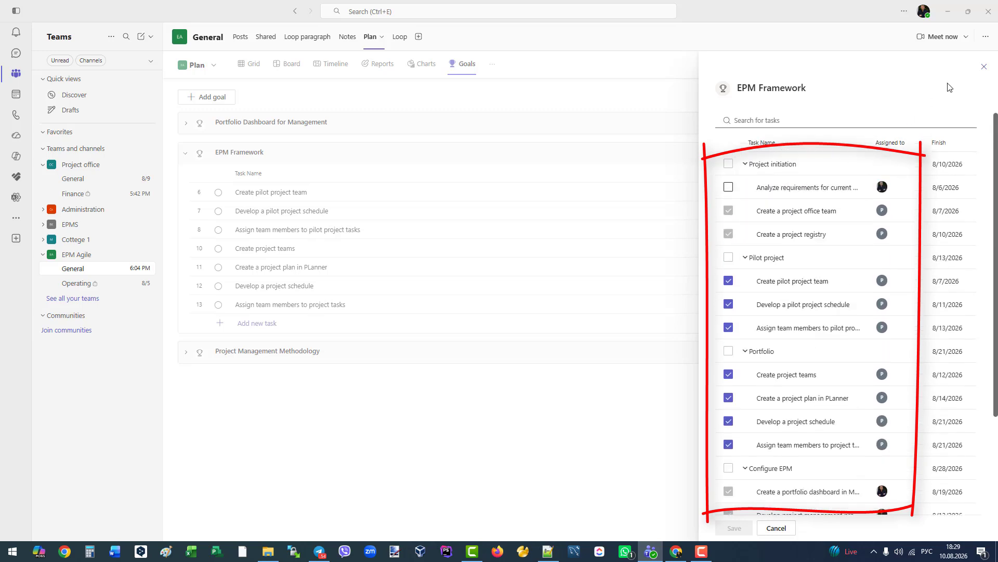
{"action": "left_click", "coordinate": [984, 68]}
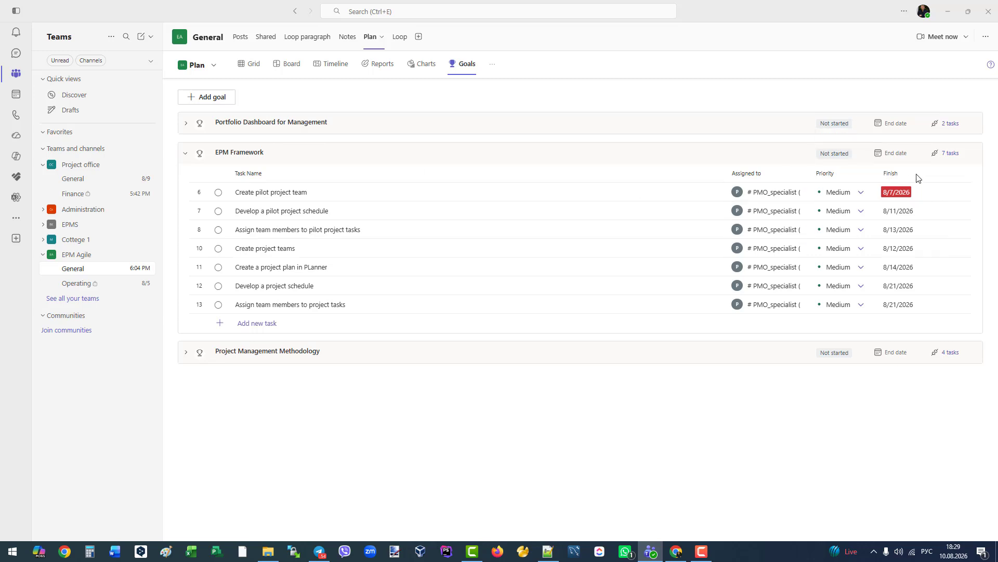
{"action": "left_click", "coordinate": [902, 155]}
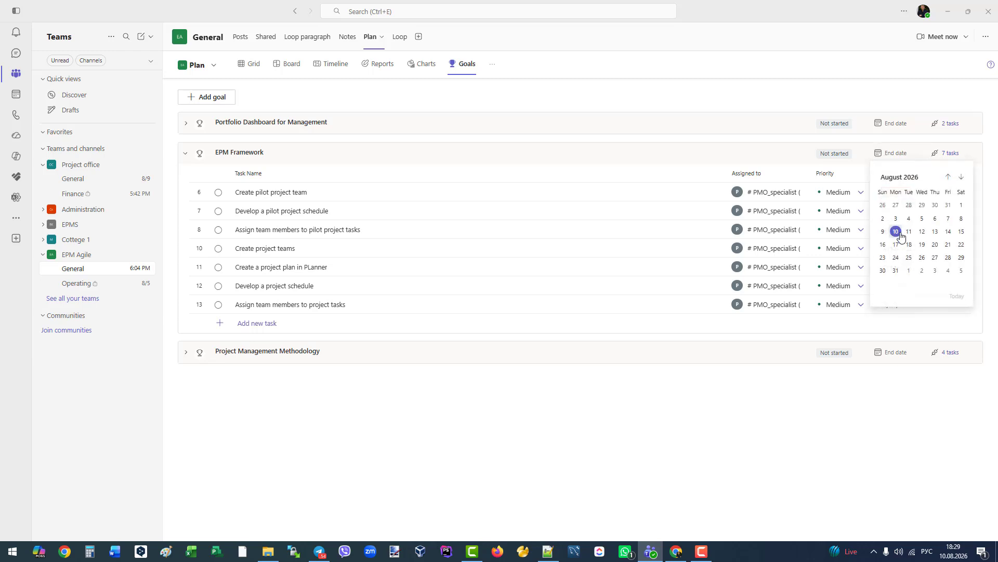
{"action": "left_click", "coordinate": [962, 178]}
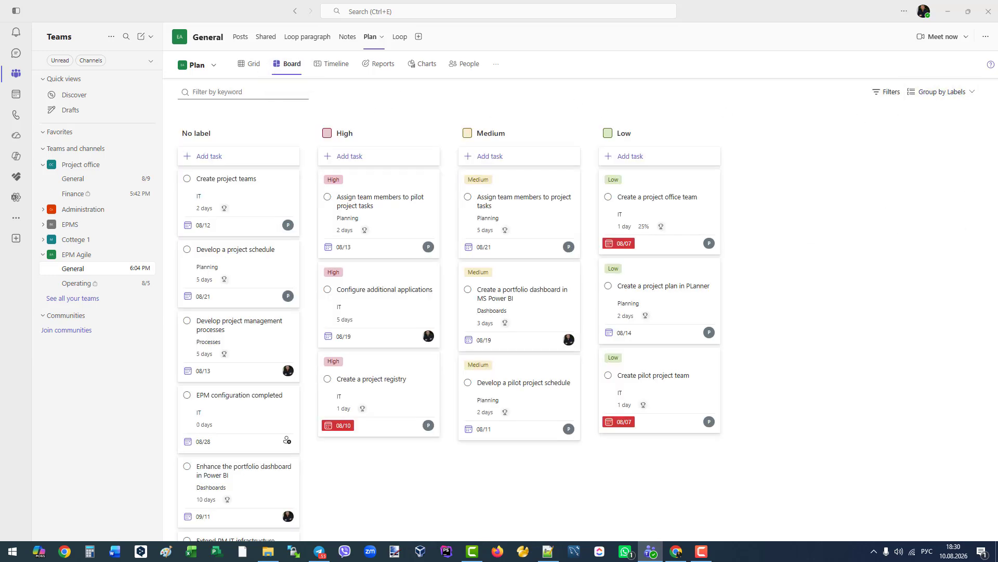
View the board grouped by Bucket, regroup it by Assigned to, and assign Configure additional applications to the team member in the column beside Unassigned
{"action": "left_click", "coordinate": [959, 93]}
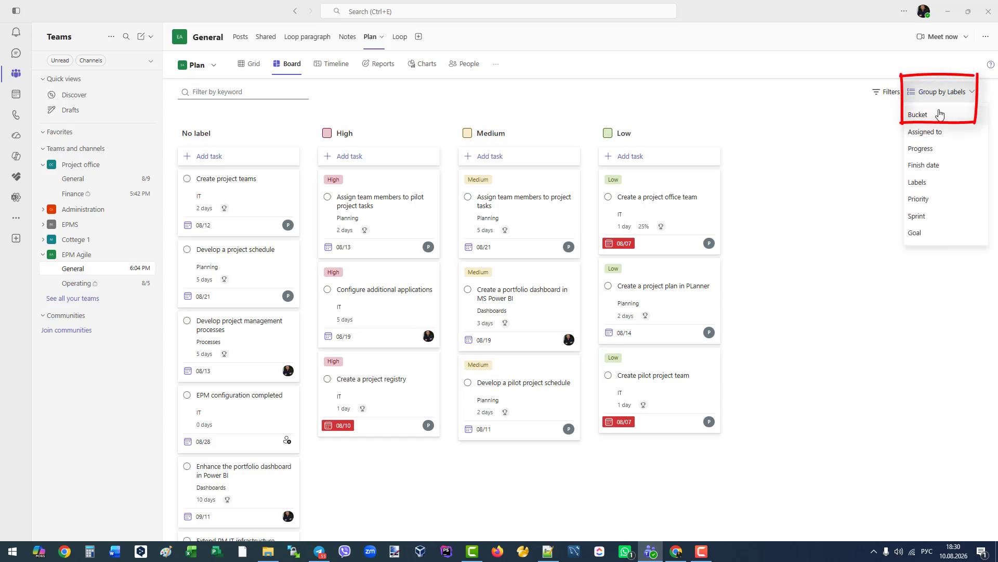
{"action": "left_click", "coordinate": [940, 115]}
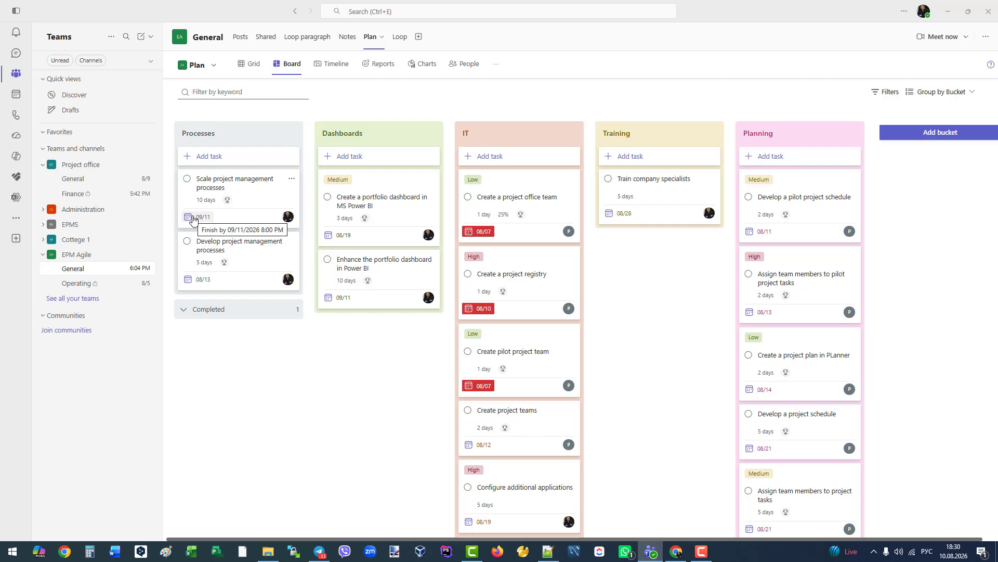
{"action": "left_click", "coordinate": [941, 91]}
{"action": "left_click", "coordinate": [934, 136]}
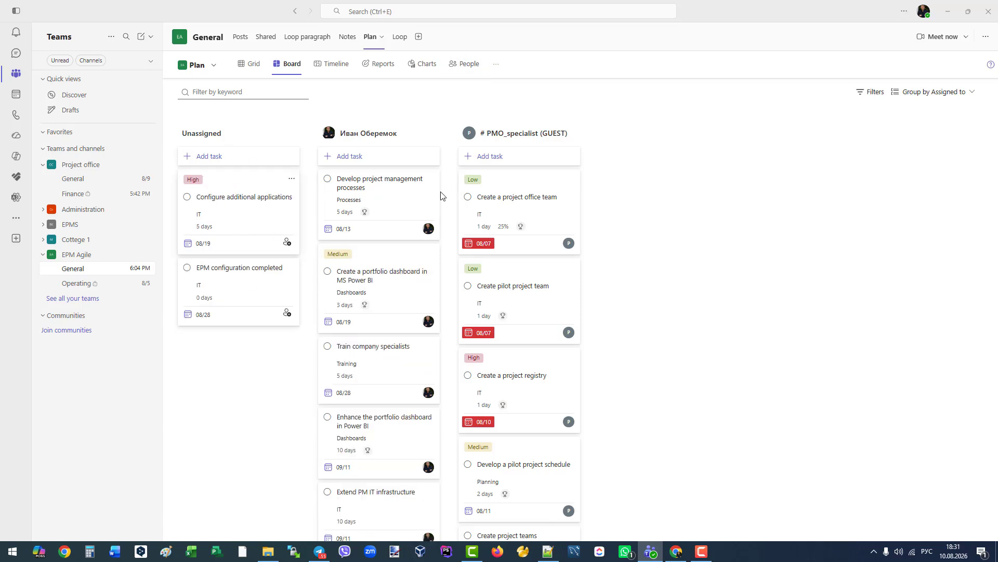
{"action": "left_click_drag", "start_coordinate": [208, 196], "coordinate": [345, 288]}
Group the board by Progress and move the Create a project office team task to Completed
{"action": "left_click", "coordinate": [935, 92]}
{"action": "left_click", "coordinate": [936, 159]}
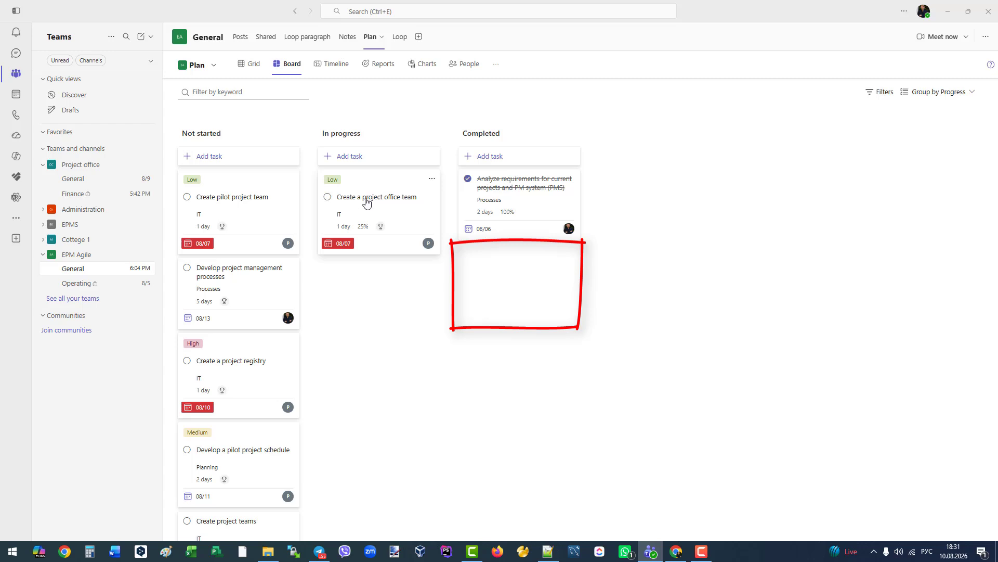
{"action": "left_click_drag", "start_coordinate": [363, 203], "coordinate": [520, 281]}
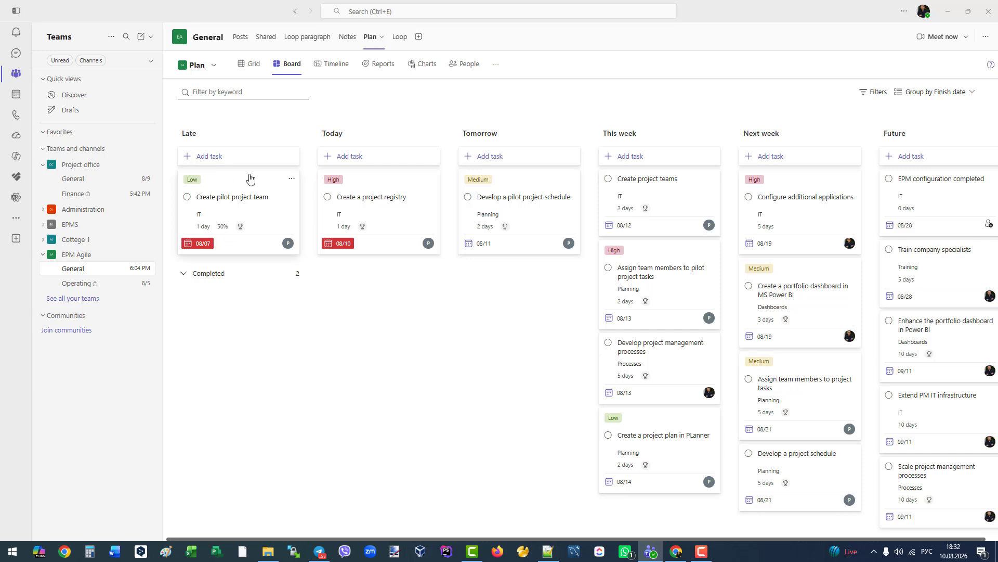
Group the board by Labels and view the labels available for the Assign team members to pilot project tasks task
{"action": "mouse_move", "coordinate": [279, 152]}
{"action": "left_mouse_down"}
{"action": "mouse_move", "coordinate": [177, 121]}
{"action": "mouse_move", "coordinate": [967, 140]}
{"action": "mouse_move", "coordinate": [258, 154]}
{"action": "left_mouse_up"}
{"action": "left_click", "coordinate": [916, 188]}
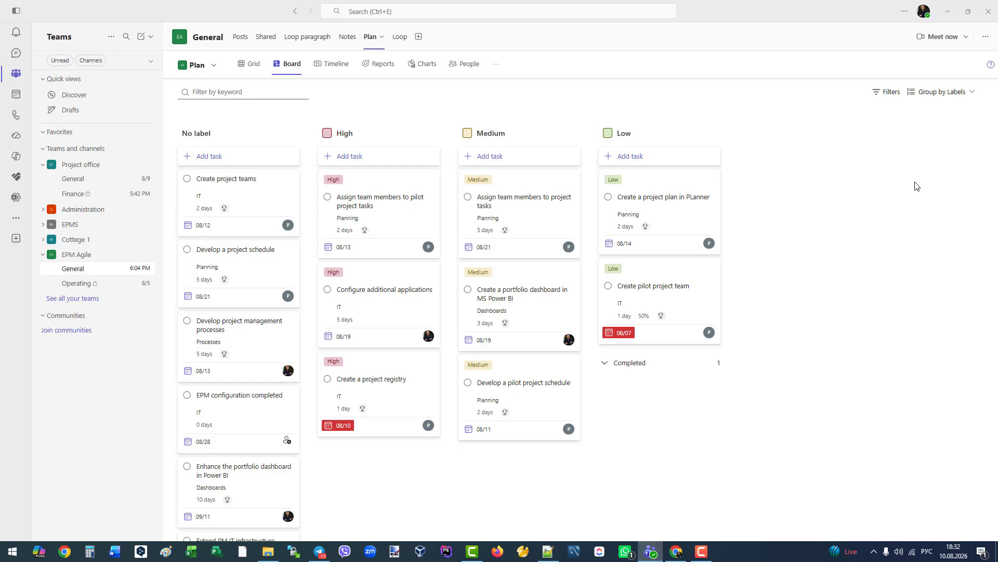
{"action": "left_click", "coordinate": [467, 167]}
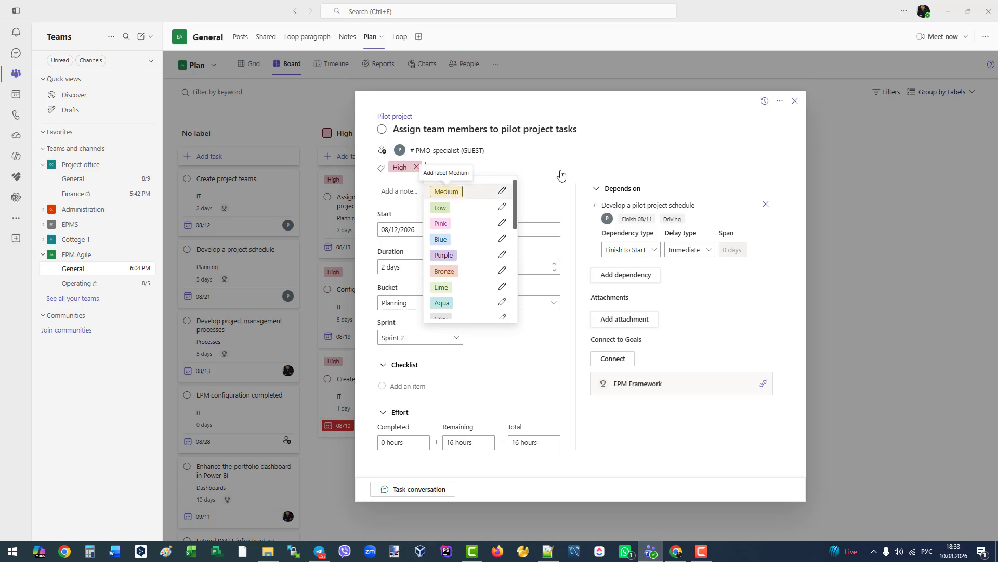
{"action": "left_click", "coordinate": [795, 100]}
Give the Create project teams task the Low label and set the priority of Create a project registry to Urgent
{"action": "left_click_drag", "start_coordinate": [212, 201], "coordinate": [634, 375]}
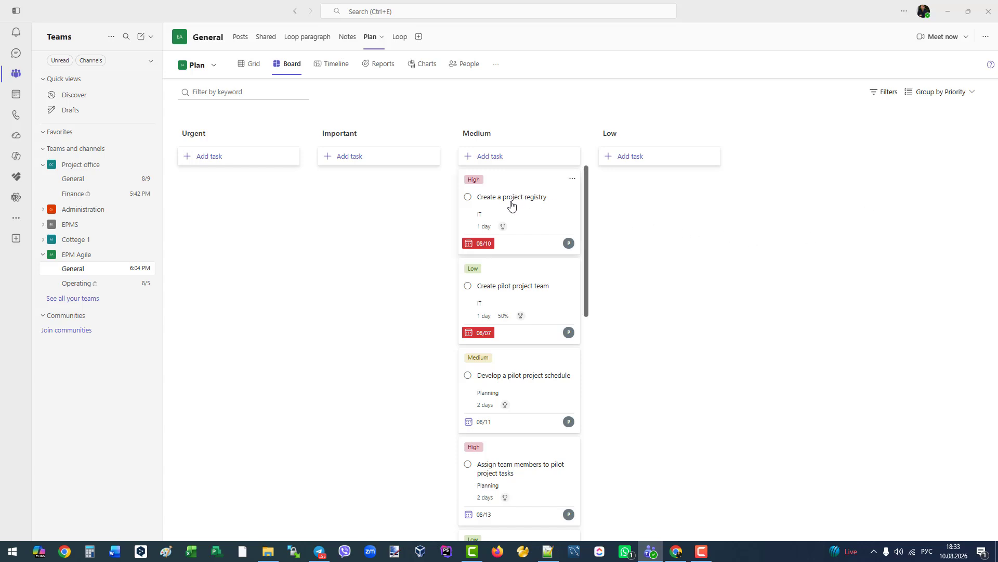
{"action": "left_click_drag", "start_coordinate": [511, 205], "coordinate": [255, 198]}
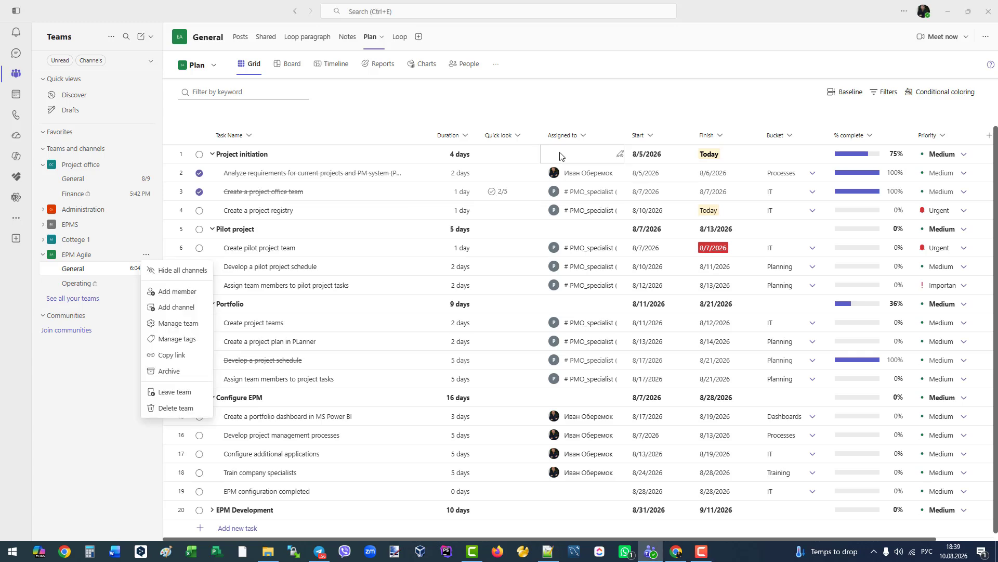
Check the possible assignees of the Analyze requirements task, and turn off Compact mode in the plan's People view
{"action": "left_click", "coordinate": [614, 174]}
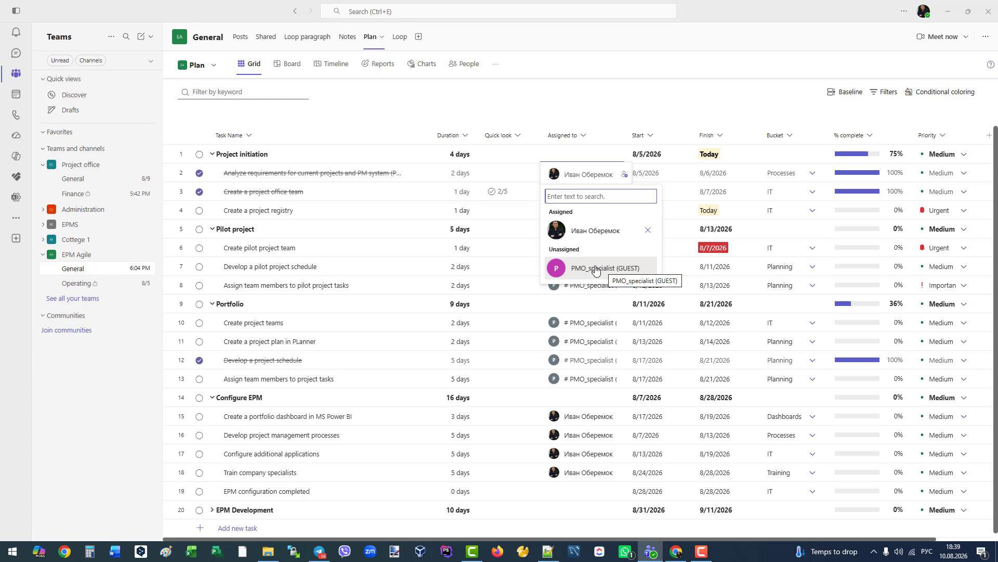
{"action": "left_click", "coordinate": [465, 63]}
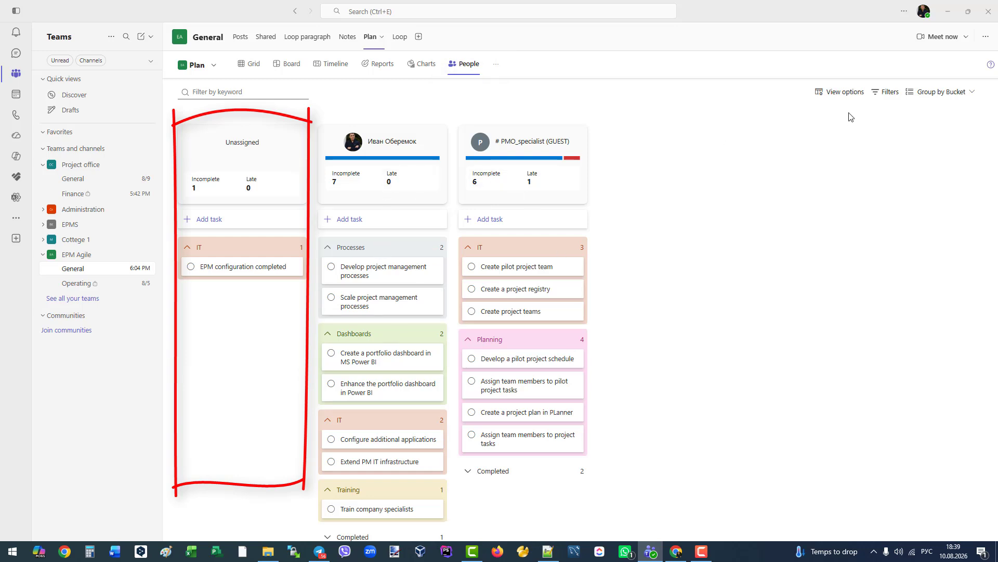
{"action": "left_click", "coordinate": [850, 97]}
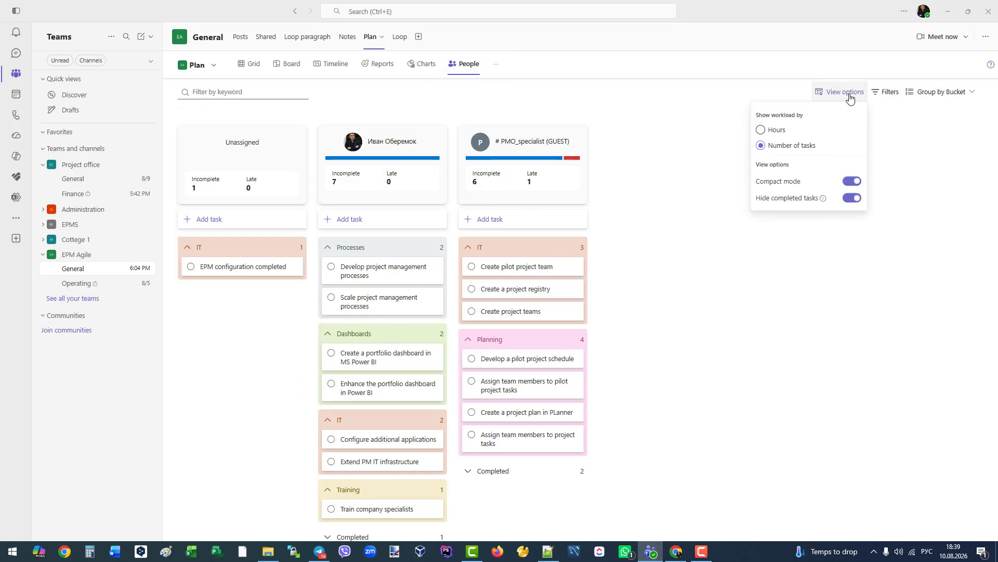
{"action": "left_click", "coordinate": [851, 183]}
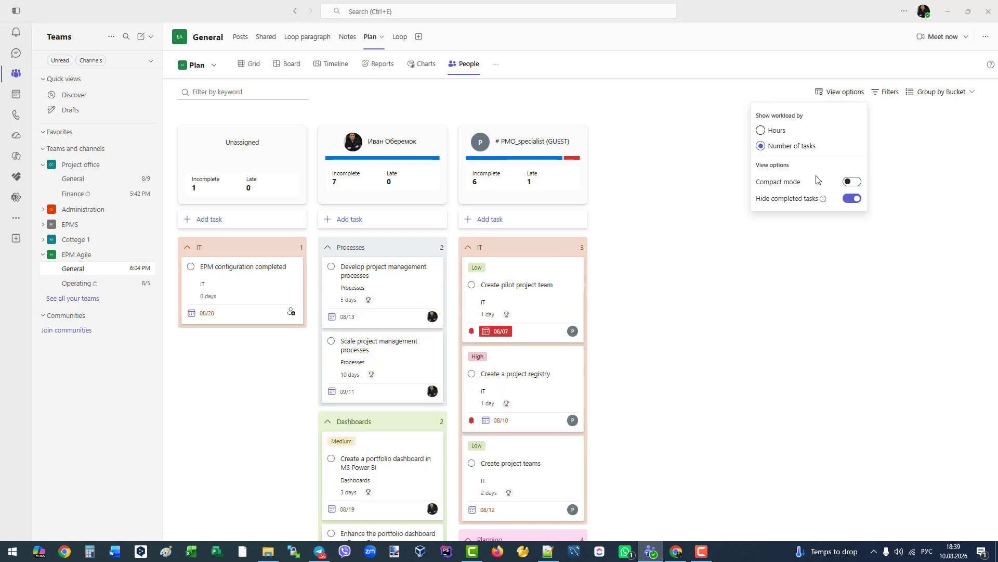
Open the Assignments view and examine the effort per resource on the Weekly and Monthly scales
{"action": "left_click", "coordinate": [496, 64]}
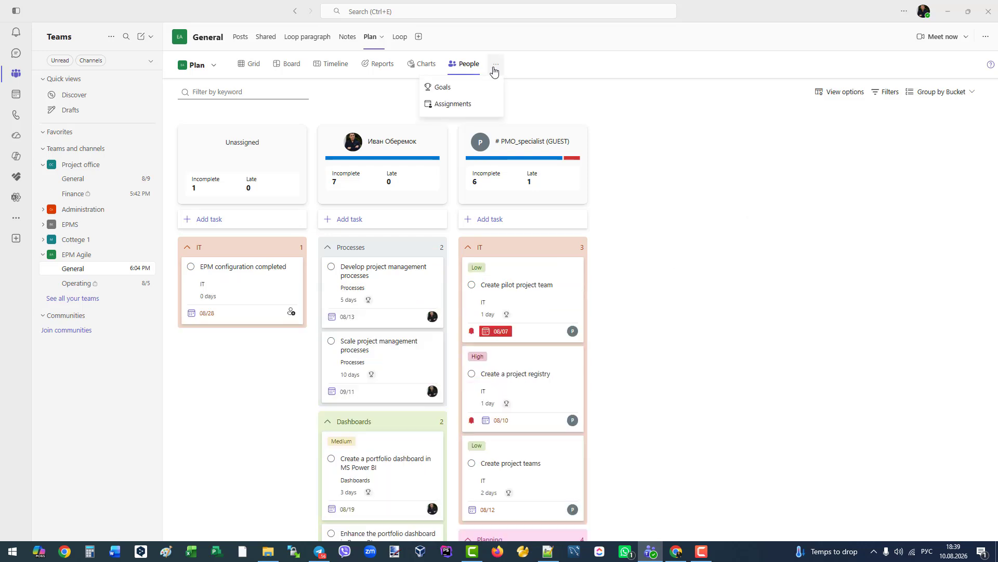
{"action": "left_click", "coordinate": [478, 105]}
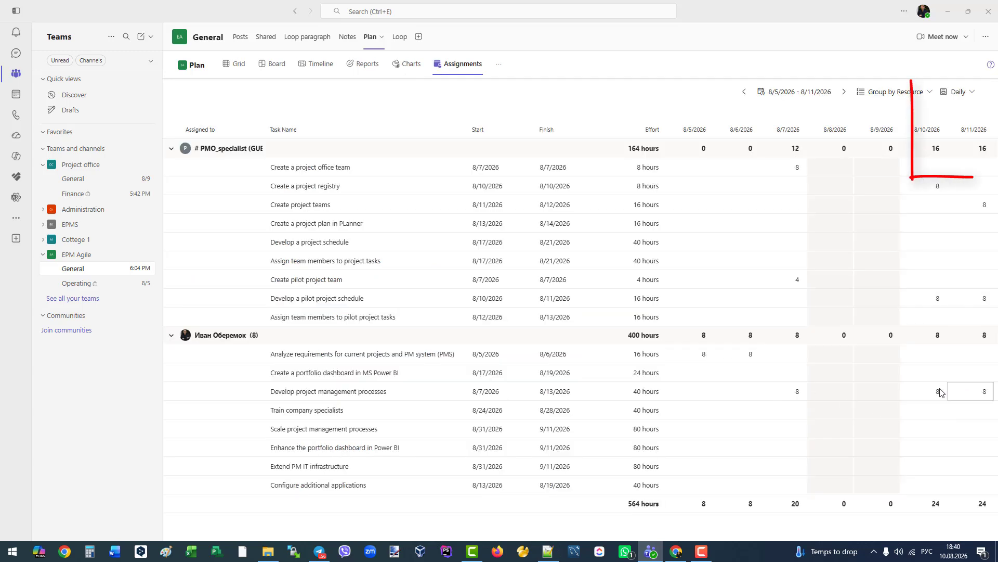
{"action": "left_click", "coordinate": [975, 95]}
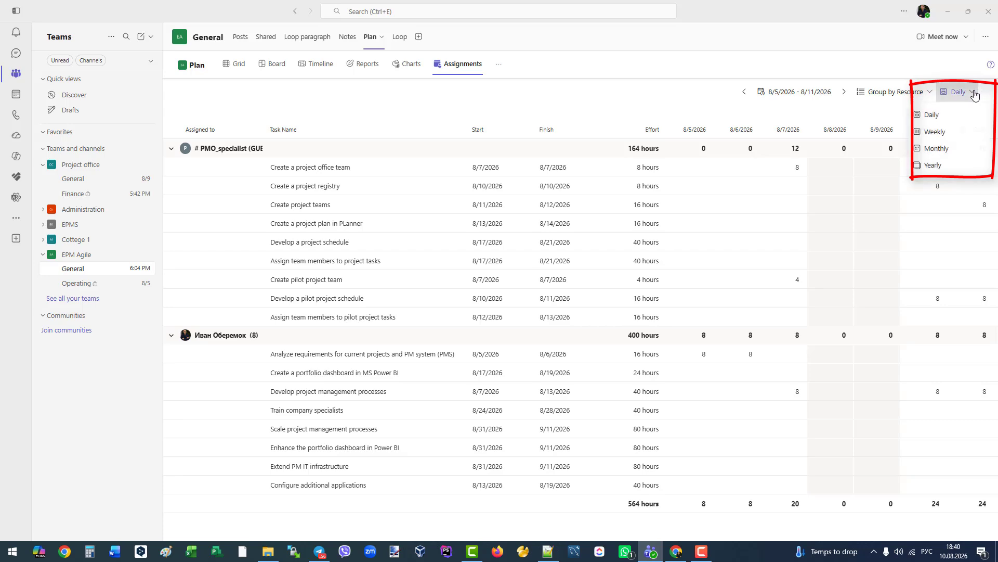
{"action": "left_click", "coordinate": [952, 132]}
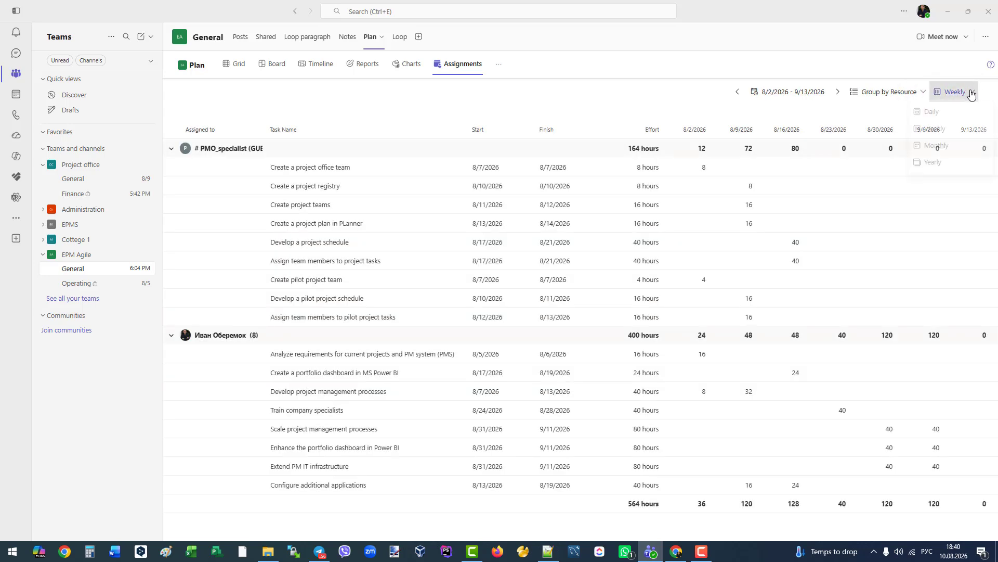
{"action": "left_click", "coordinate": [944, 150]}
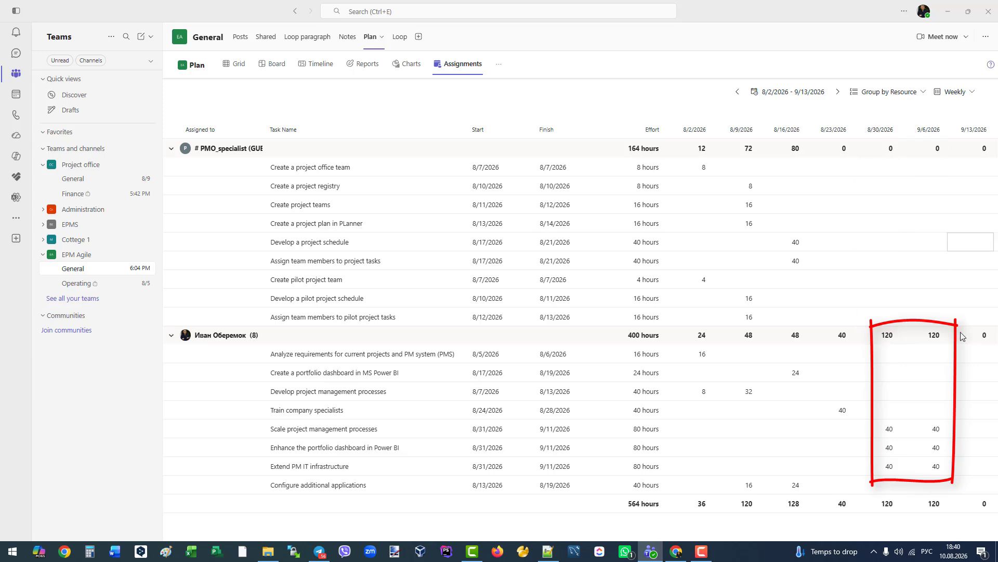
Inspect the 9/6/2026 weekly effort assigned to the Scale project management processes task
{"action": "left_click", "coordinate": [932, 434]}
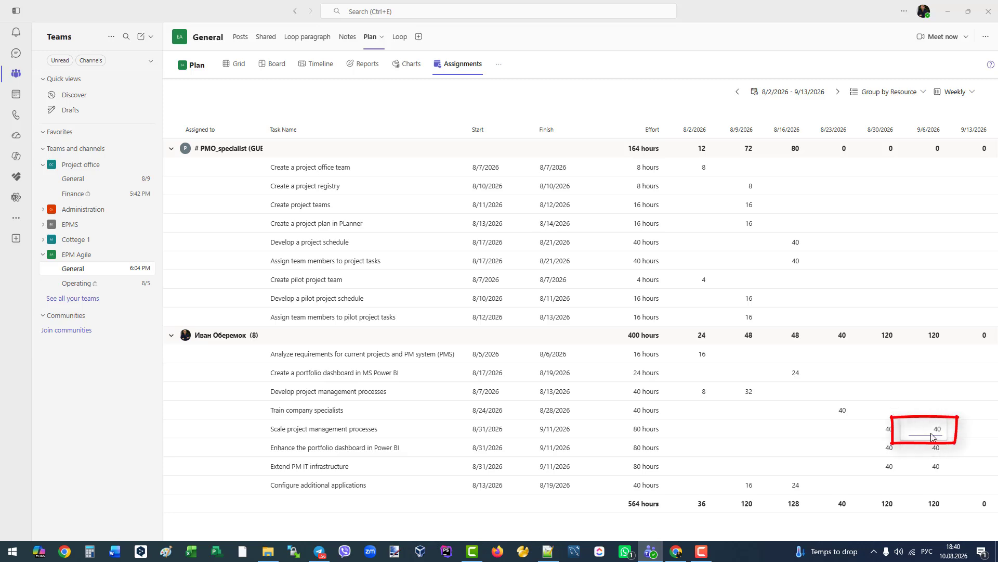
{"action": "key", "text": "Escape"}
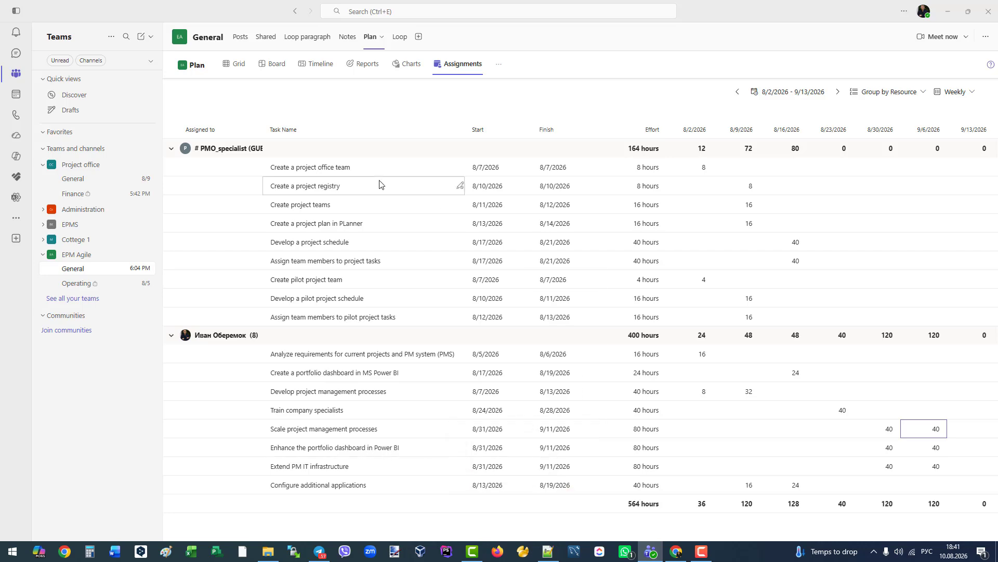
Create a baseline for the plan from the Grid view and compare all tasks against it
{"action": "left_click", "coordinate": [235, 64]}
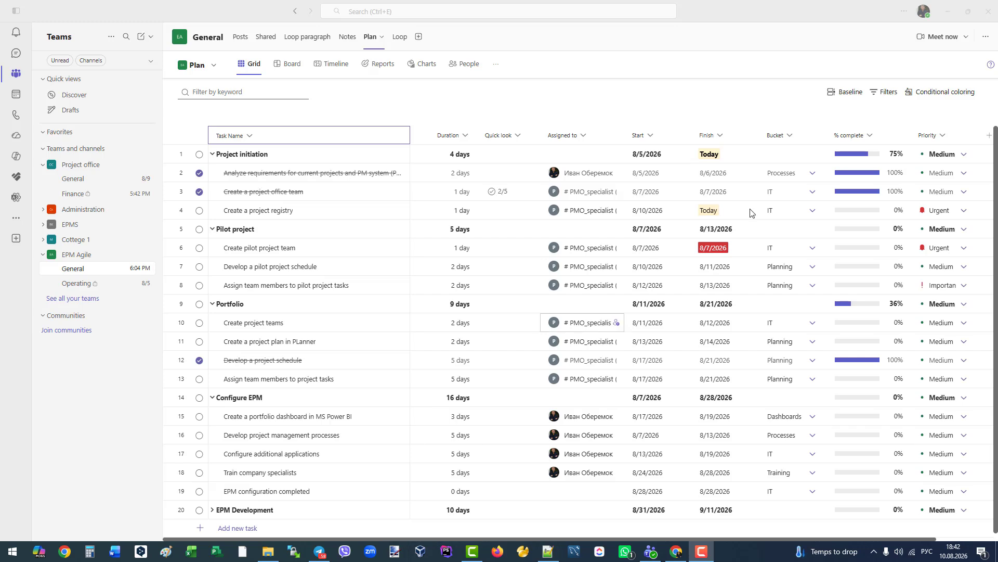
{"action": "left_click", "coordinate": [852, 95]}
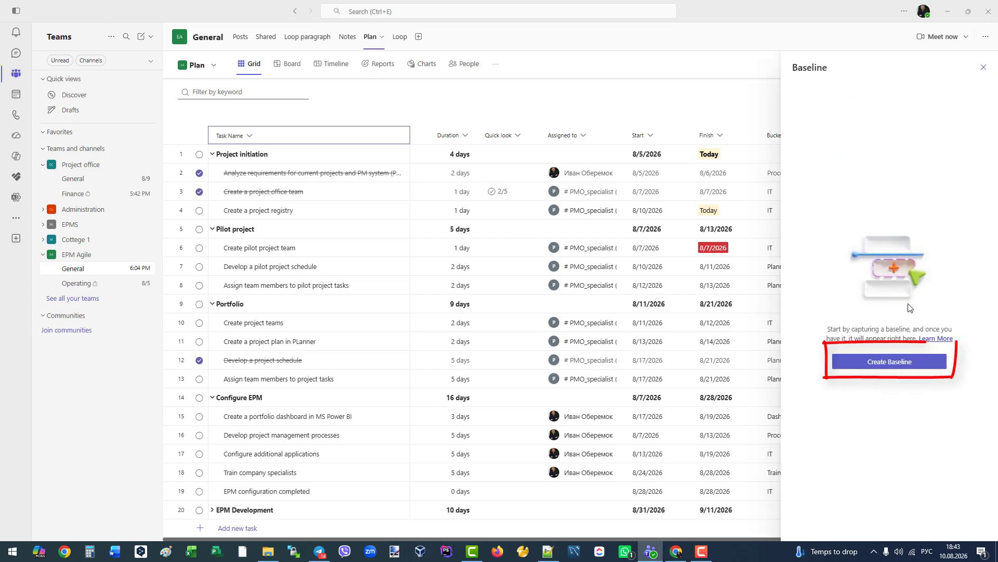
{"action": "left_click", "coordinate": [905, 363]}
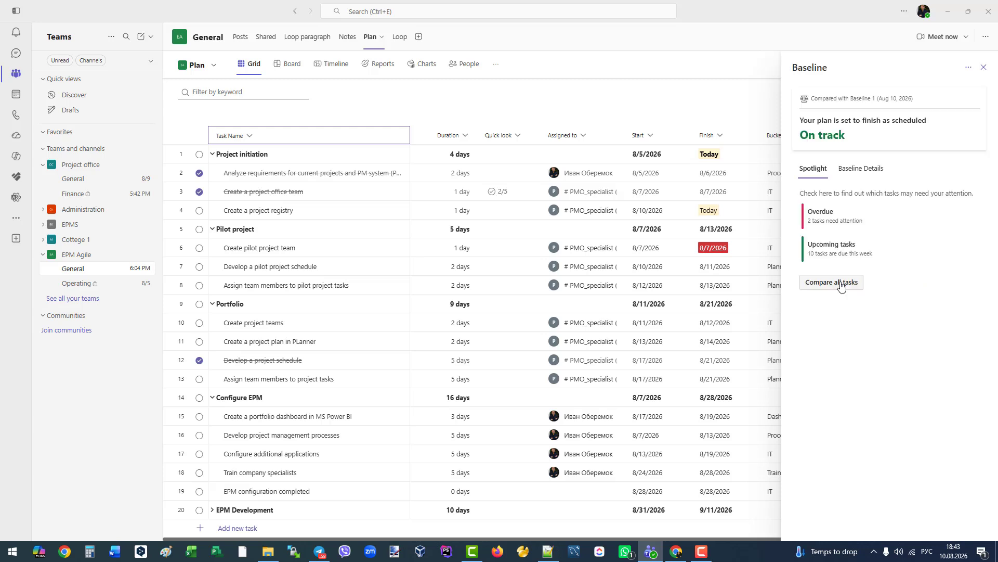
{"action": "left_click", "coordinate": [841, 284]}
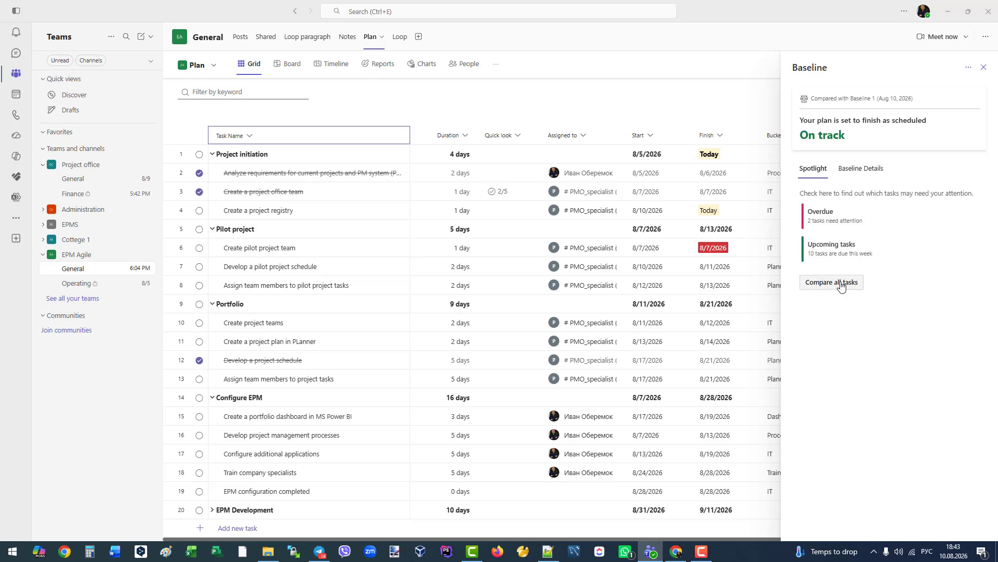
{"action": "left_click", "coordinate": [983, 70]}
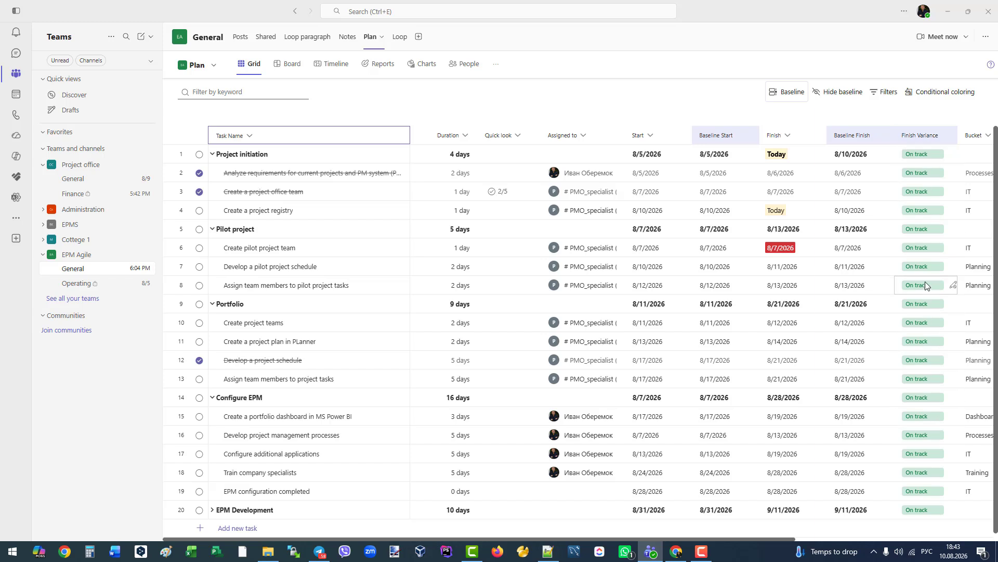
Set the durations of Create a project plan in PLanner, Develop a project schedule and Assign team members to project tasks to 4 days each
{"action": "left_click", "coordinate": [438, 343]}
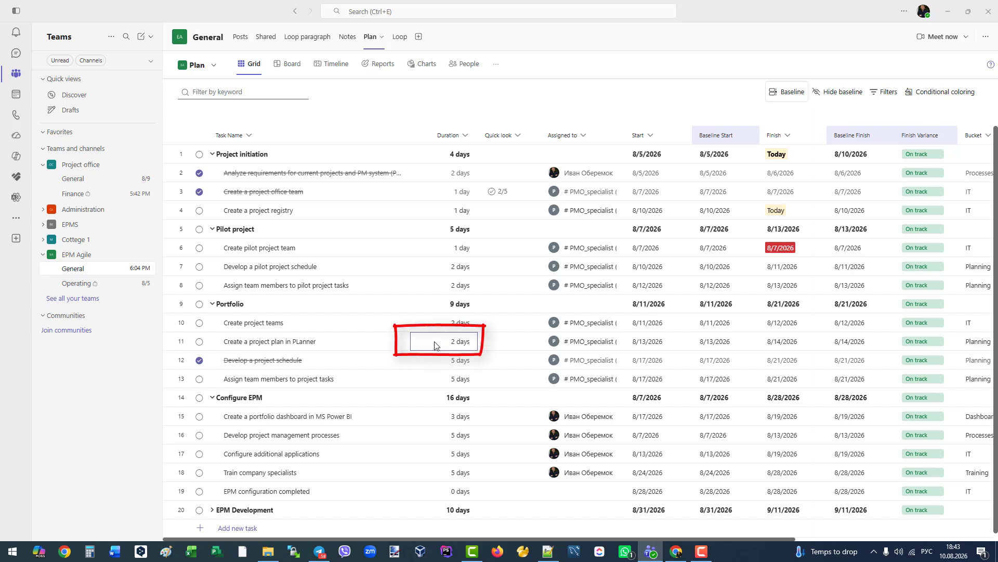
{"action": "type", "text": "4"}
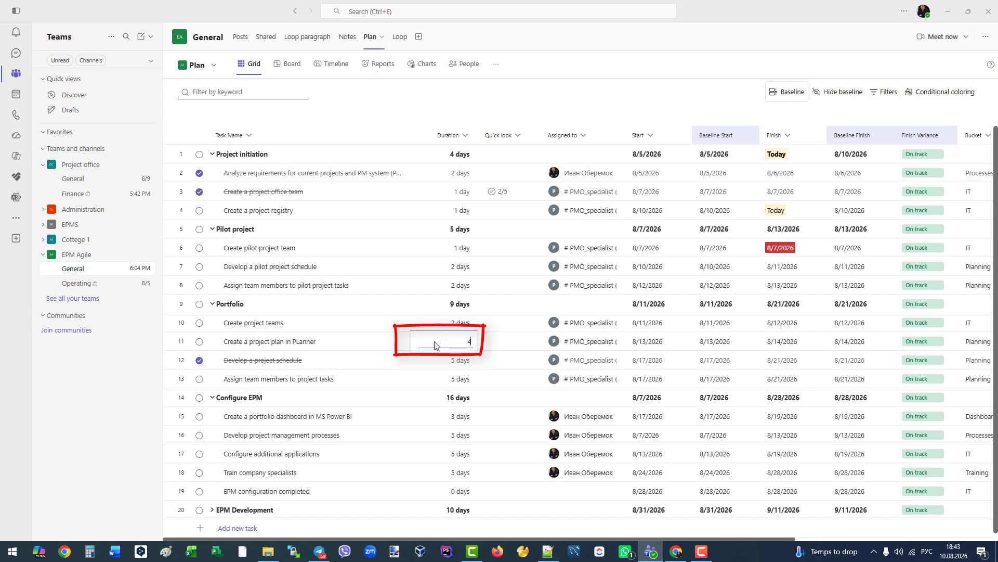
{"action": "key", "text": "Return"}
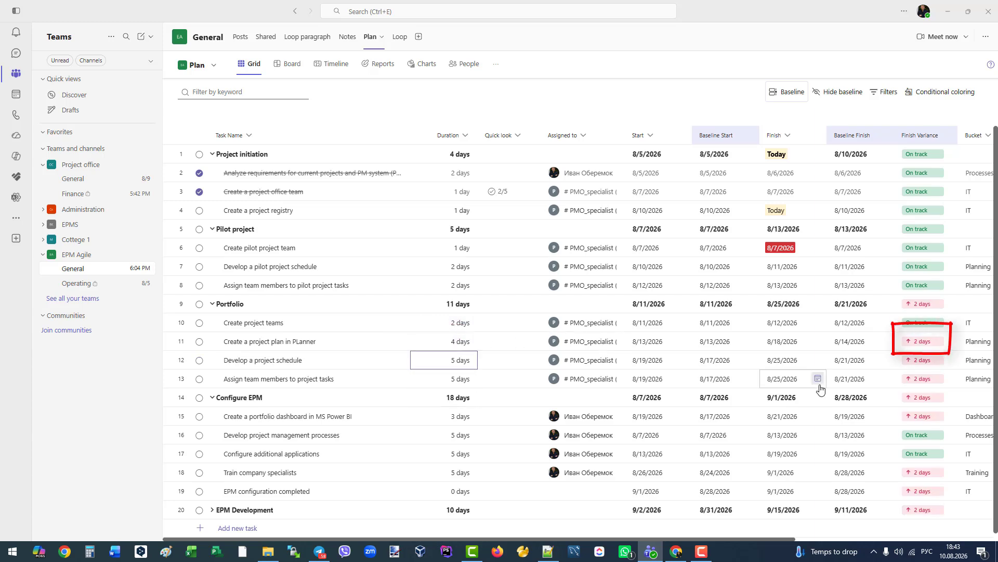
{"action": "type", "text": "4"}
{"action": "key", "text": "Return"}
{"action": "type", "text": "4"}
{"action": "key", "text": "Return"}
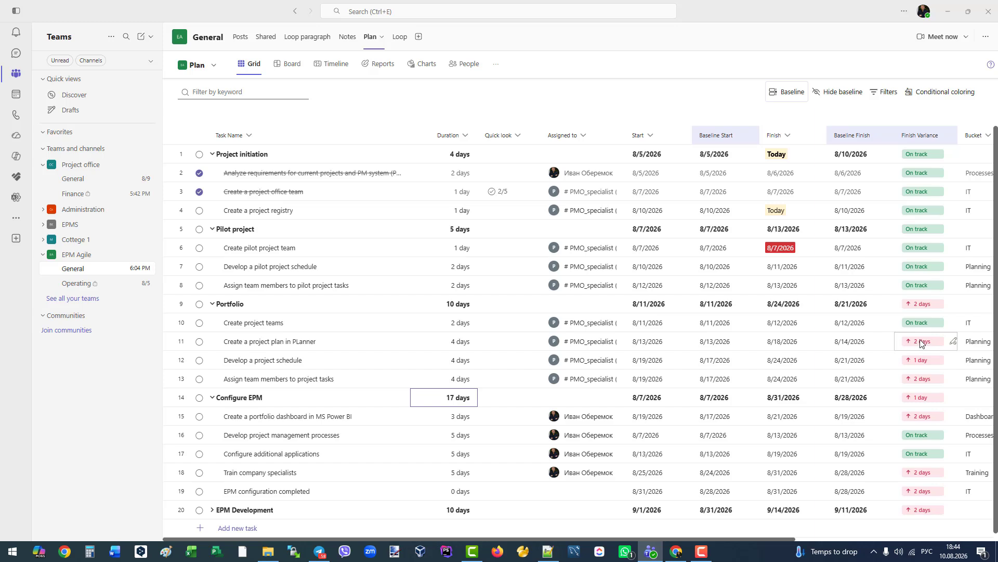
Review the plan's schedule status and the Baseline 1 details for finish, start, duration and effort
{"action": "left_click", "coordinate": [787, 92]}
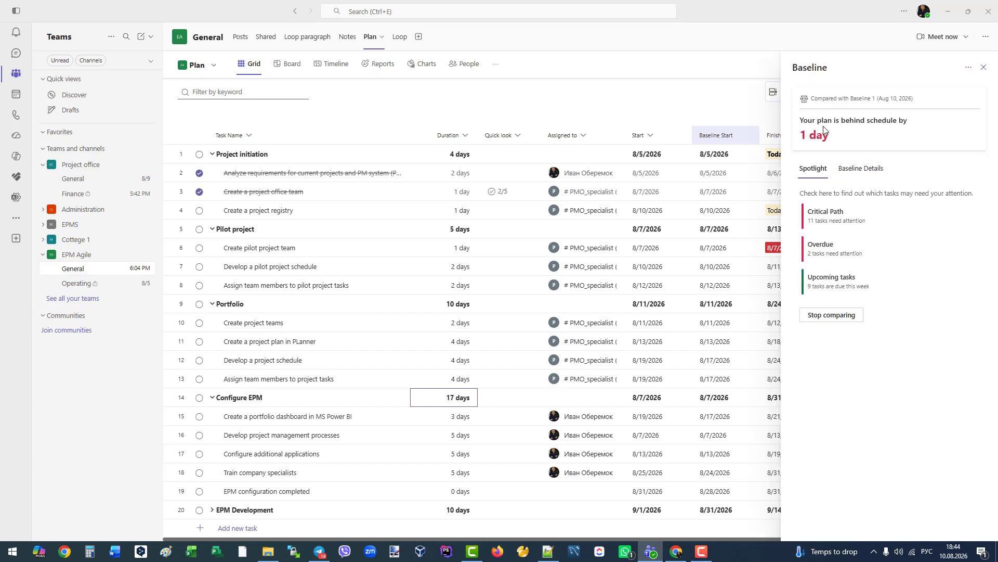
{"action": "left_click", "coordinate": [859, 168]}
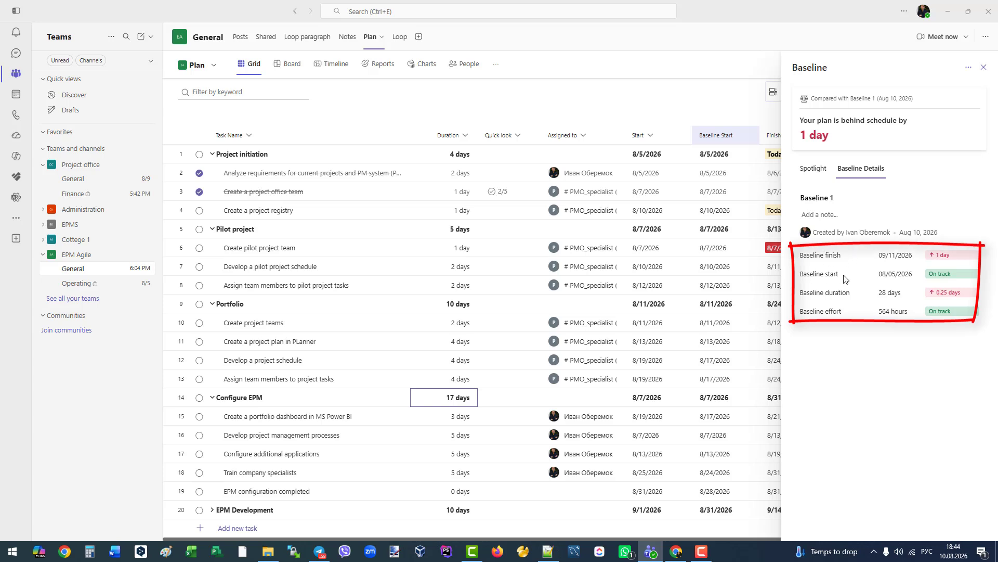
{"action": "key", "text": "Escape"}
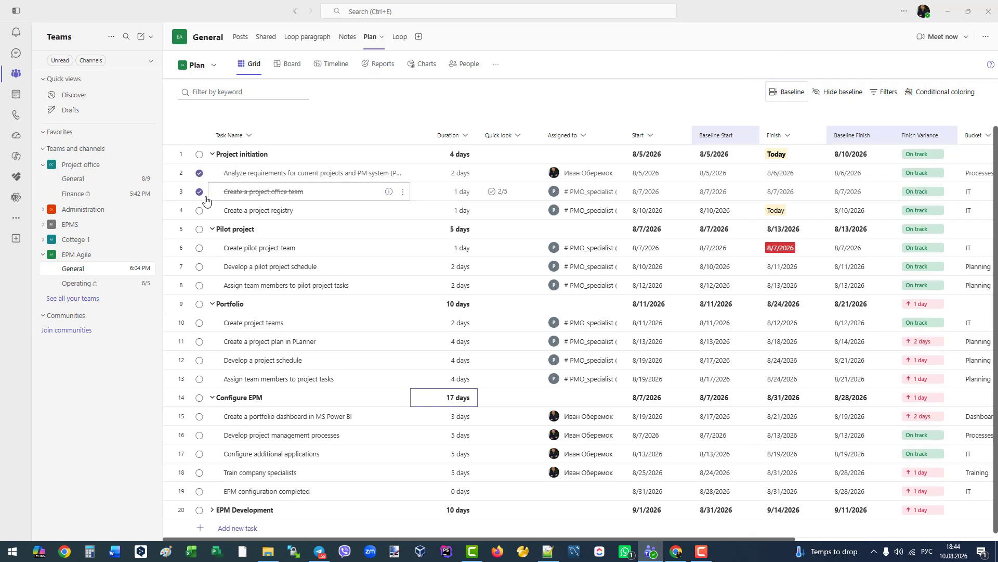
Mark Create a project registry complete, and check off Invite members, Assign access rights and Hold the first meeting in the Create a project office team checklist
{"action": "left_click", "coordinate": [200, 213]}
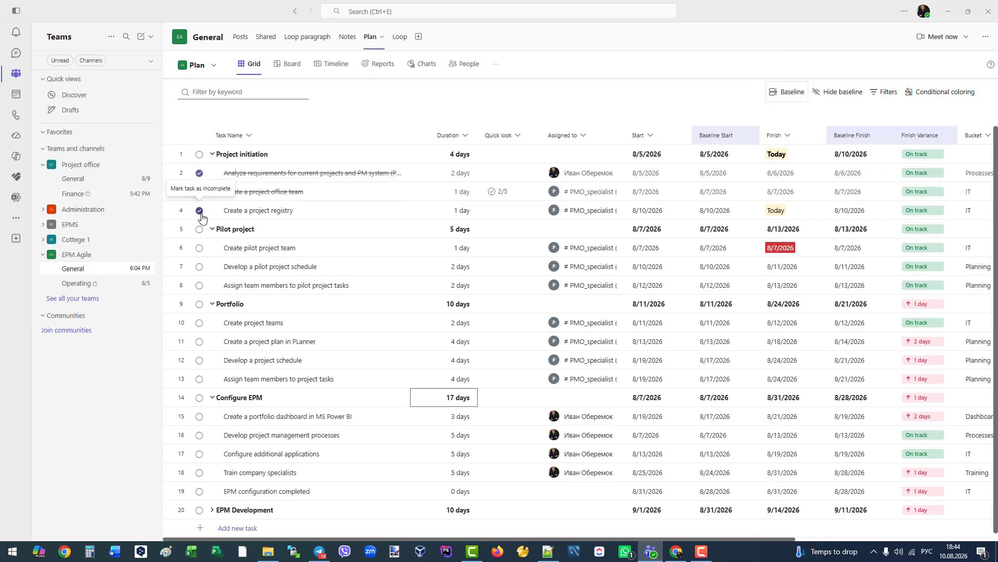
{"action": "left_click", "coordinate": [389, 191]}
{"action": "left_click", "coordinate": [801, 376]}
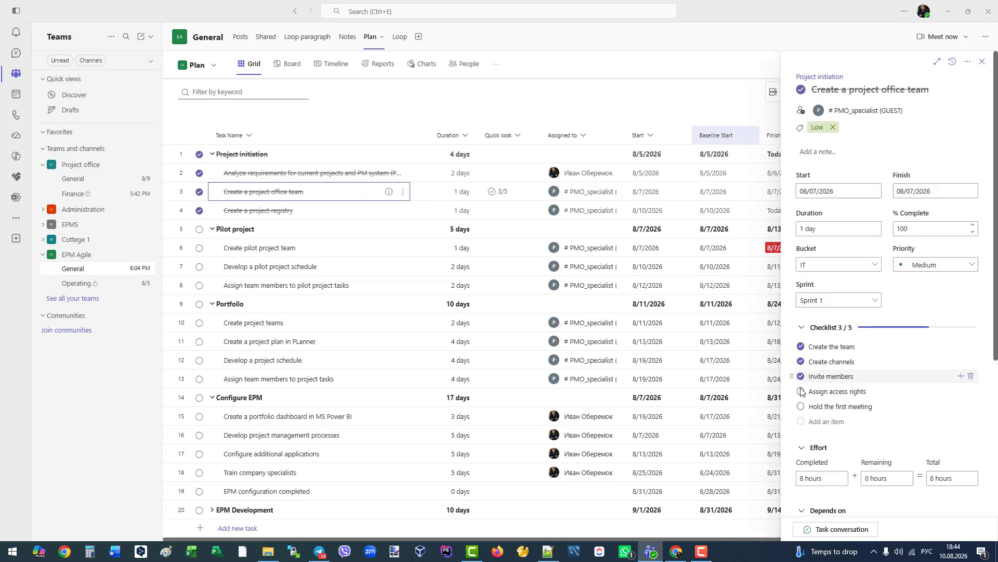
{"action": "left_click", "coordinate": [801, 391]}
{"action": "left_click", "coordinate": [806, 403]}
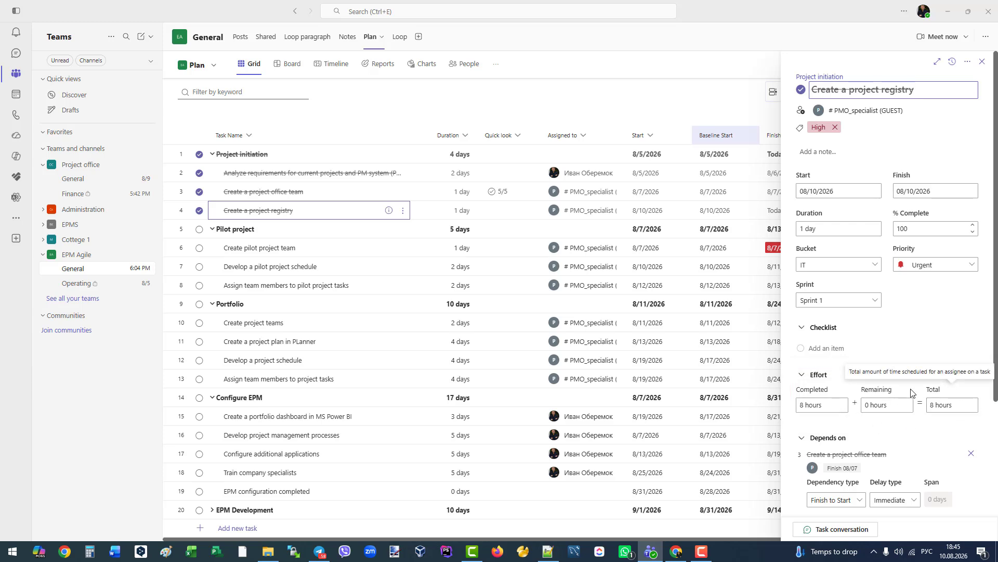
Examine the plan's status, bucket and effort-per-person charts and the task filters available for them
{"action": "left_click", "coordinate": [422, 63]}
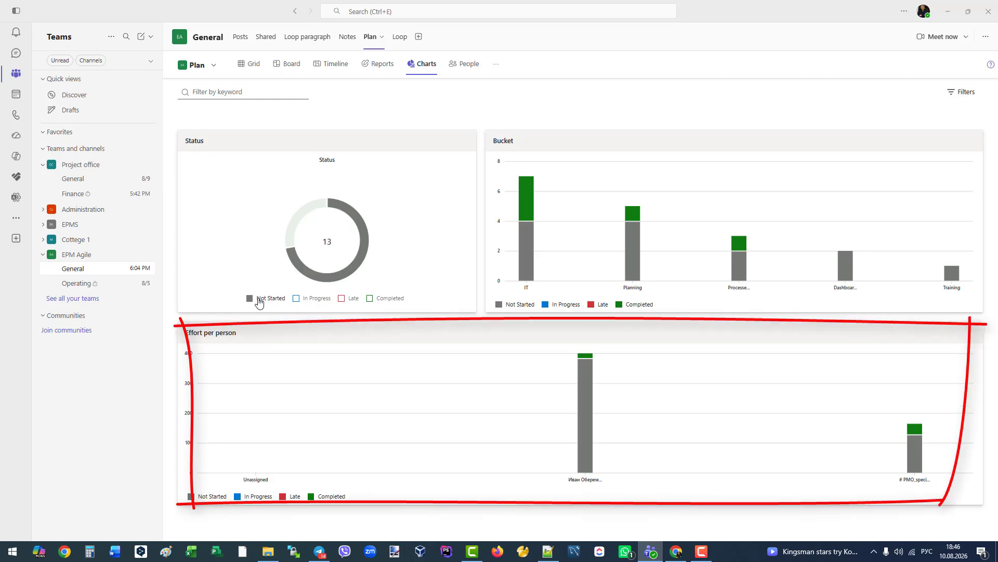
{"action": "left_click", "coordinate": [962, 93]}
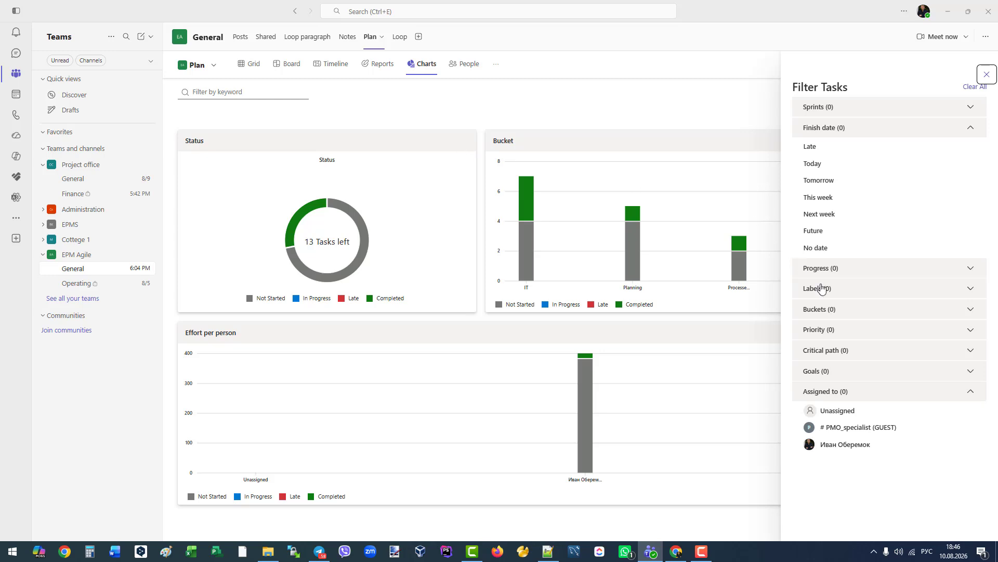
{"action": "key", "text": "Escape"}
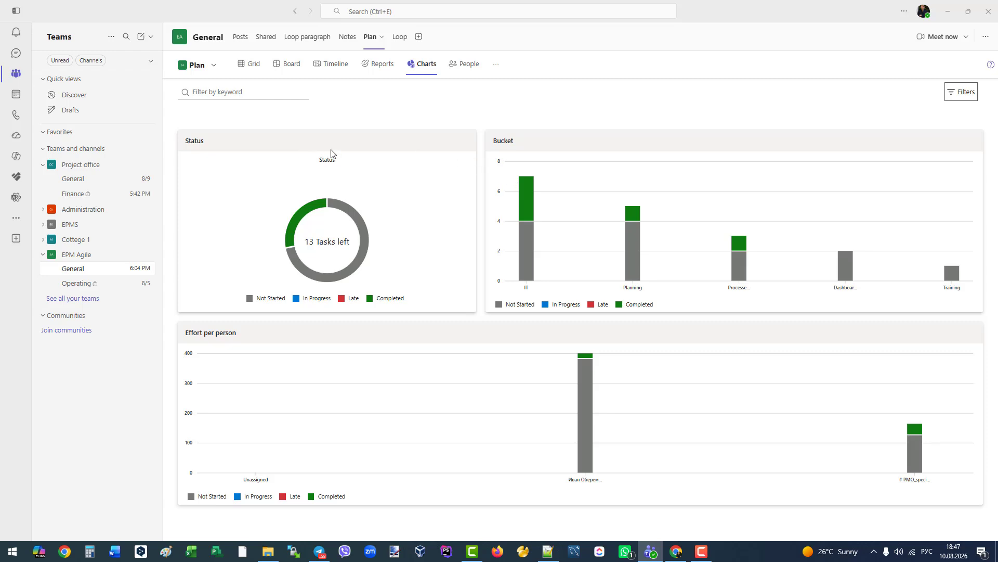
Switch to Planner's My tasks board, group it by Plan, and mark the three open Cottage 1 tasks as complete
{"action": "left_click", "coordinate": [17, 179]}
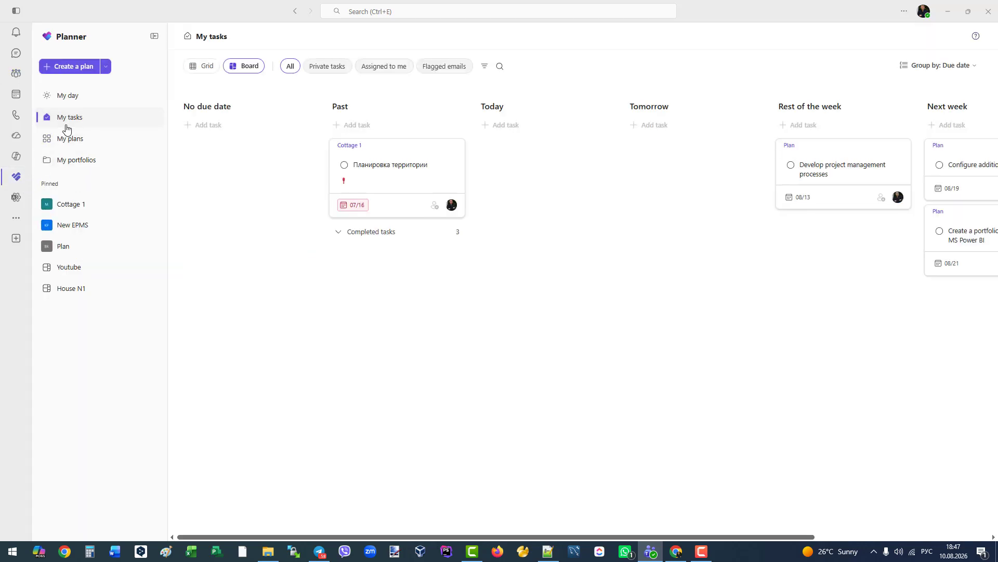
{"action": "left_click_drag", "start_coordinate": [101, 117], "coordinate": [903, 22]}
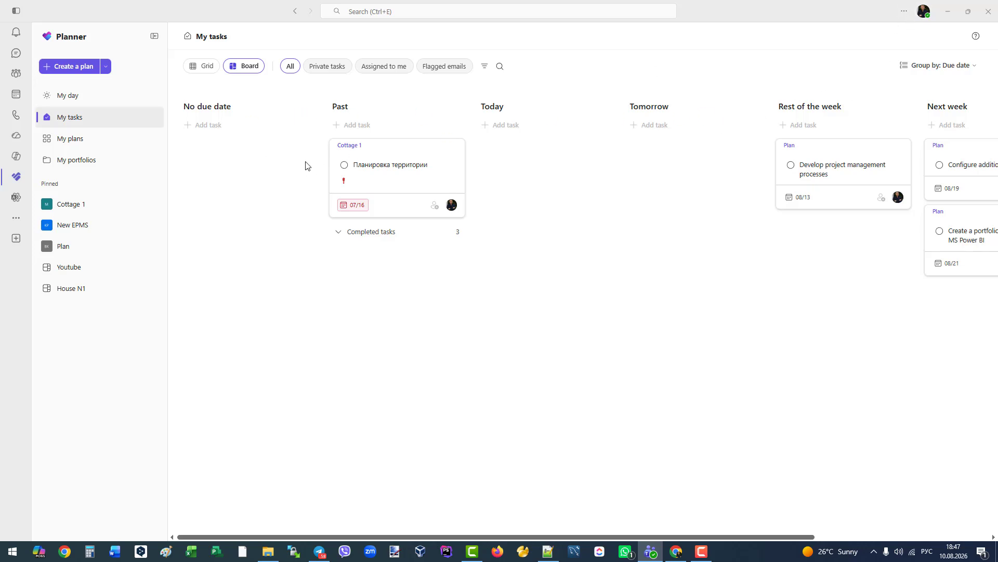
{"action": "left_click", "coordinate": [493, 151]}
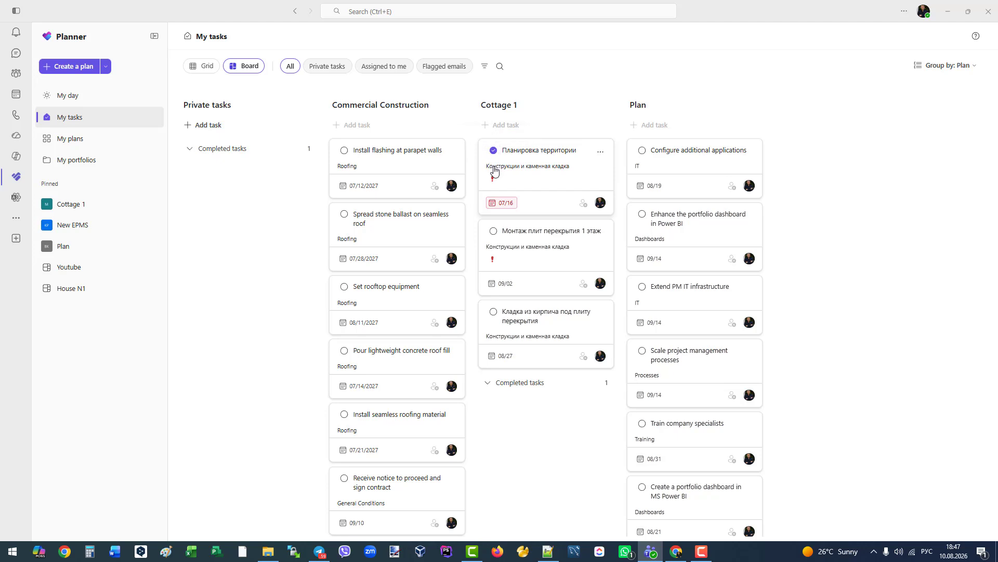
{"action": "left_click", "coordinate": [493, 151]}
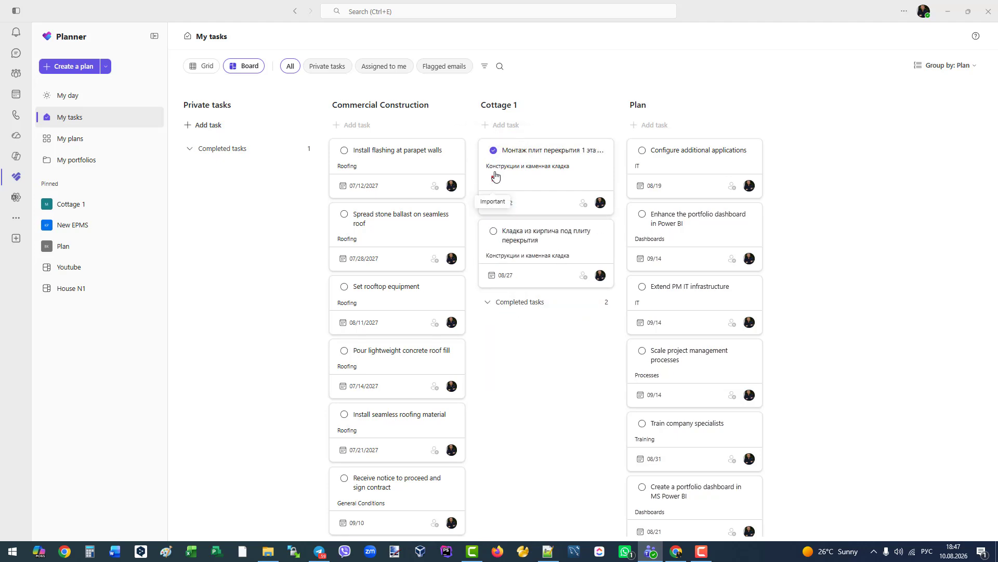
{"action": "left_click", "coordinate": [493, 152]}
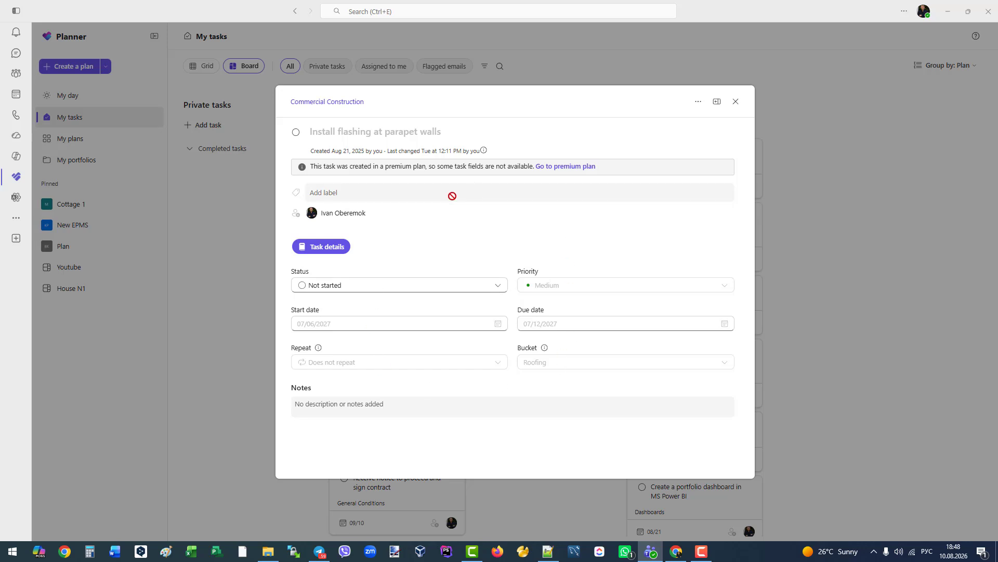
View the My day page in Planner
{"action": "left_click", "coordinate": [81, 98]}
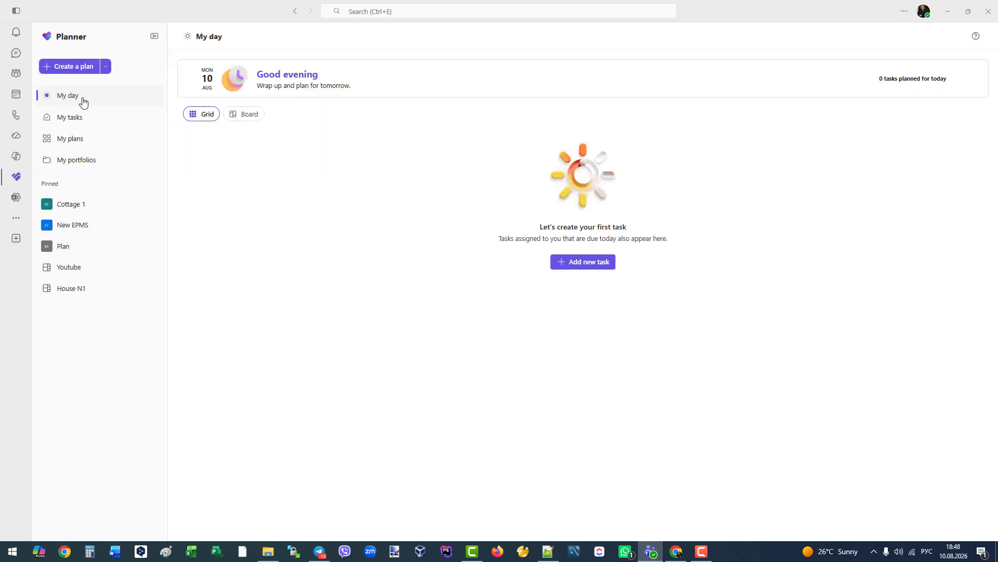